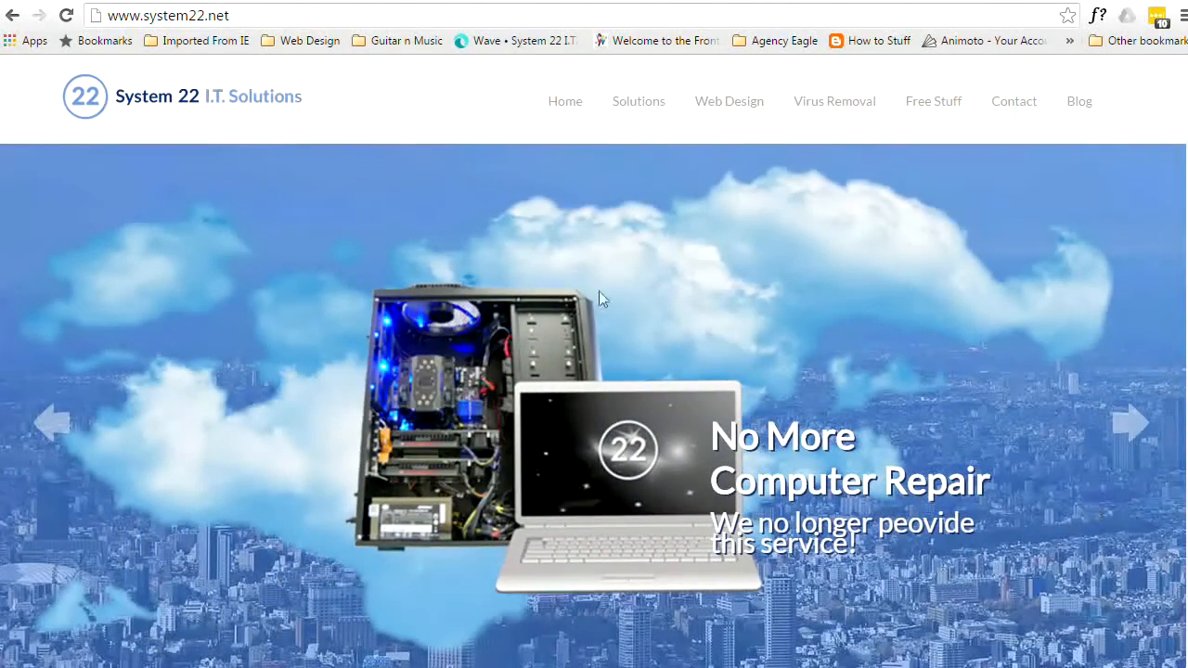
# - Search Google for 'xamp download'
pyautogui.click(12, 15)
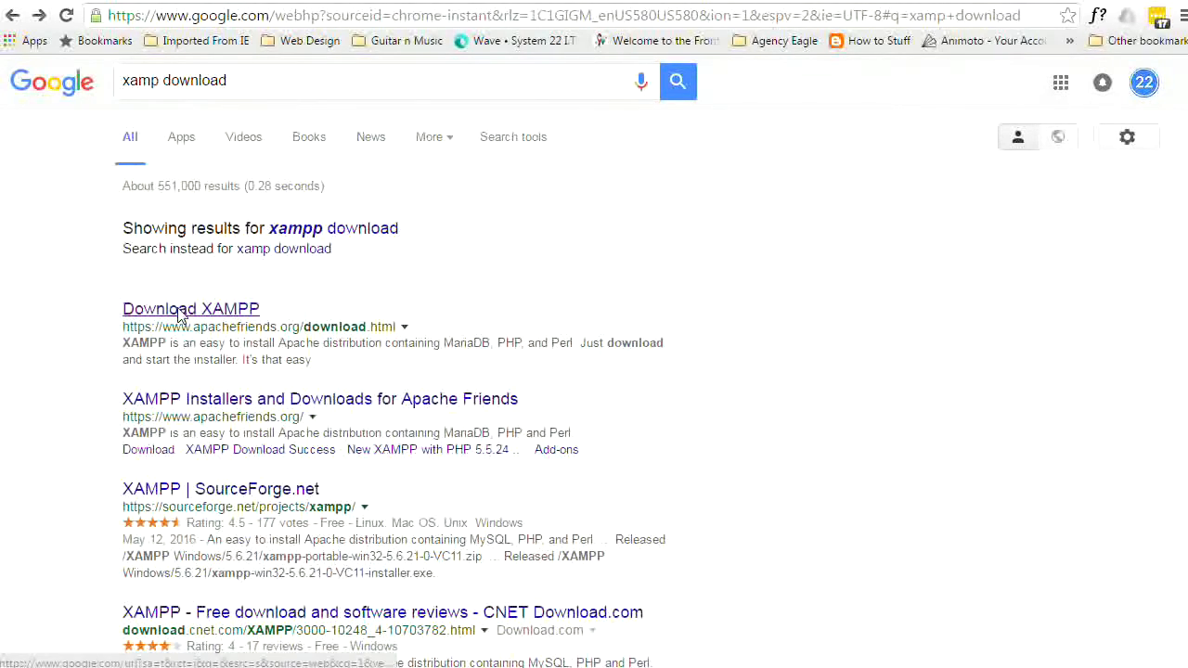
# - Open the 'Download XAMPP' result at apachefriends.org/download.html
pyautogui.click(179, 312)
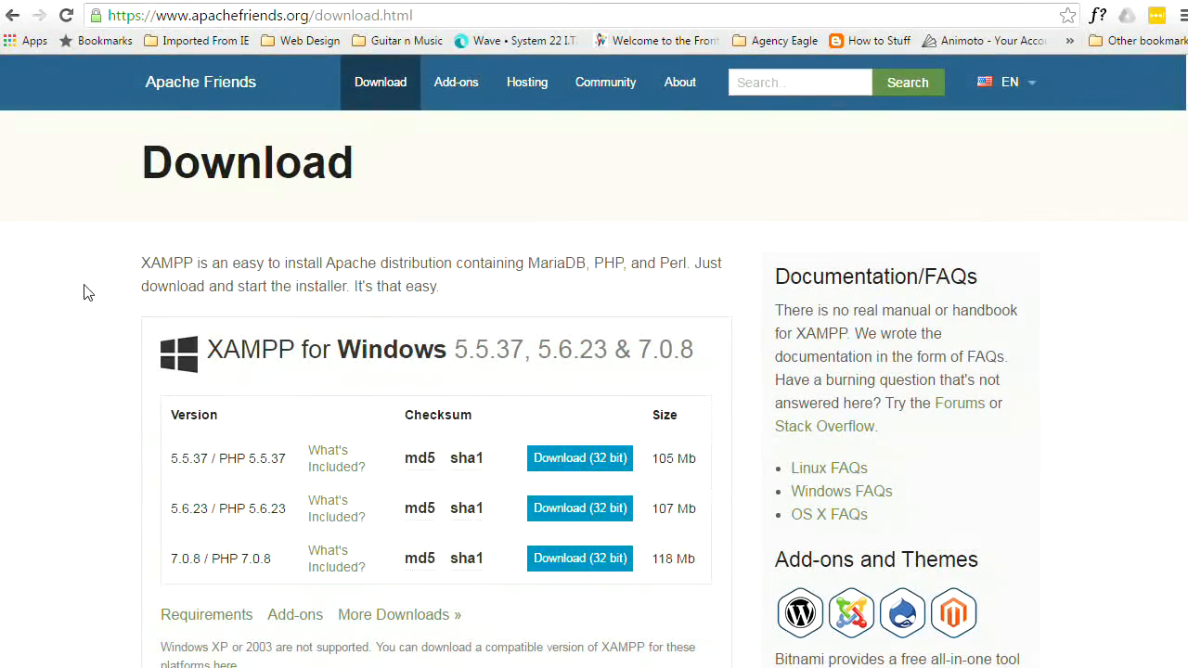
# - Download the 32-bit XAMPP for Windows 7.0.8 (PHP 7.0.8) installer
pyautogui.scroll(-4, 109, 354)
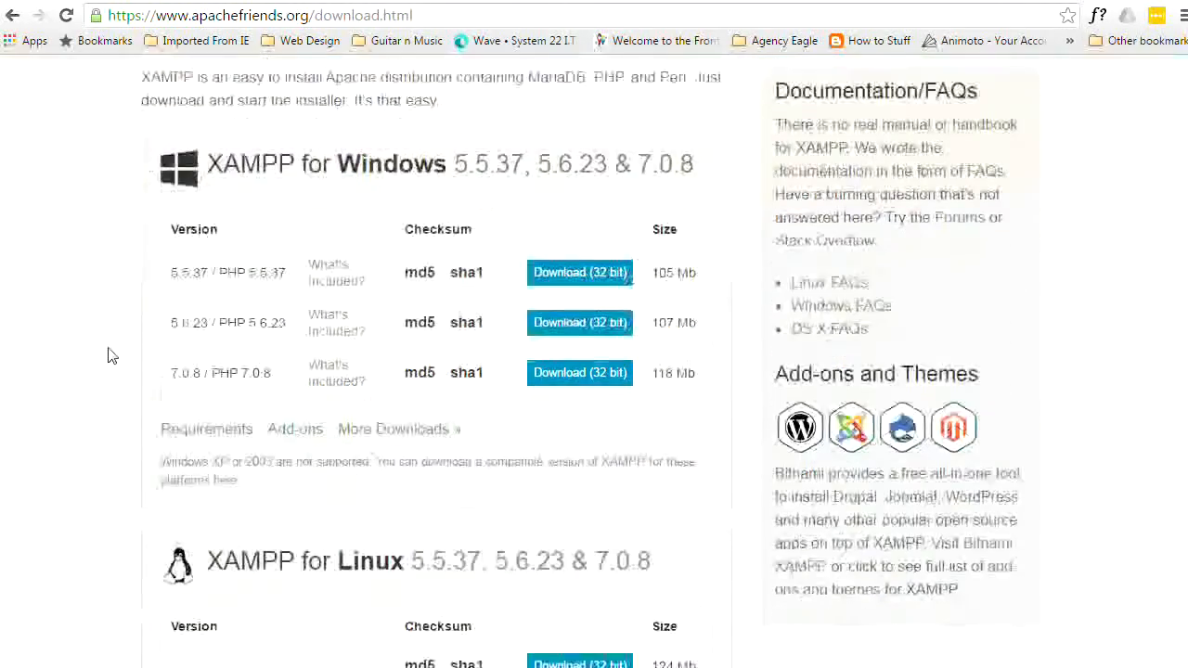
pyautogui.scroll(-6, 109, 355)
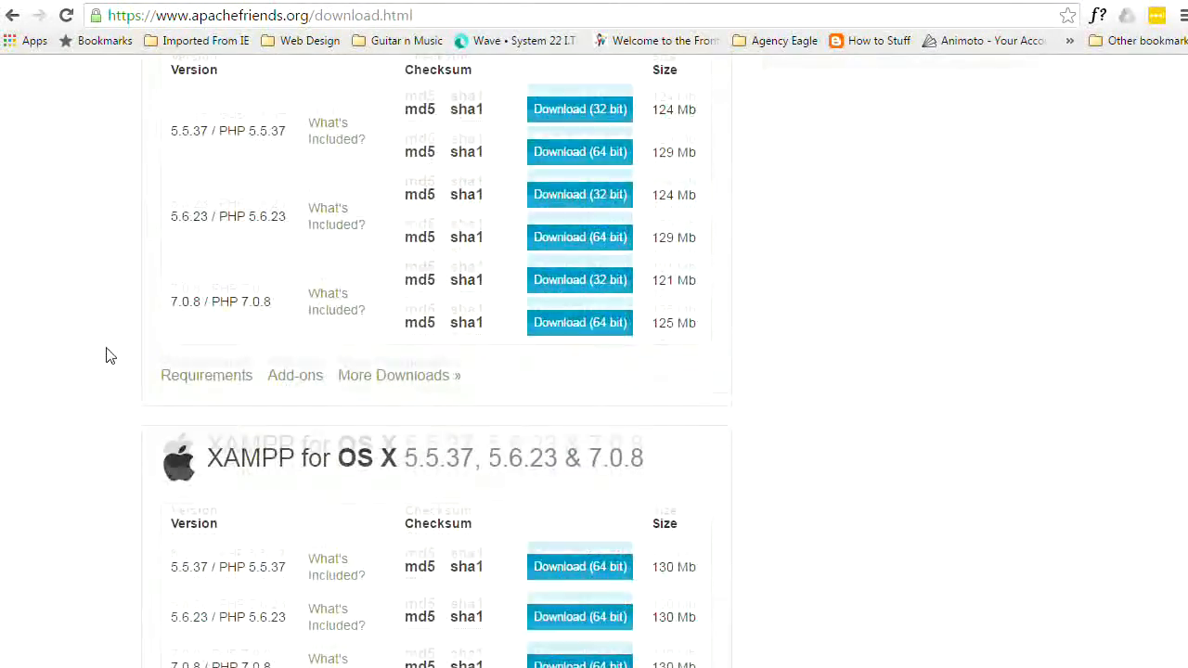
pyautogui.scroll(-1, 105, 354)
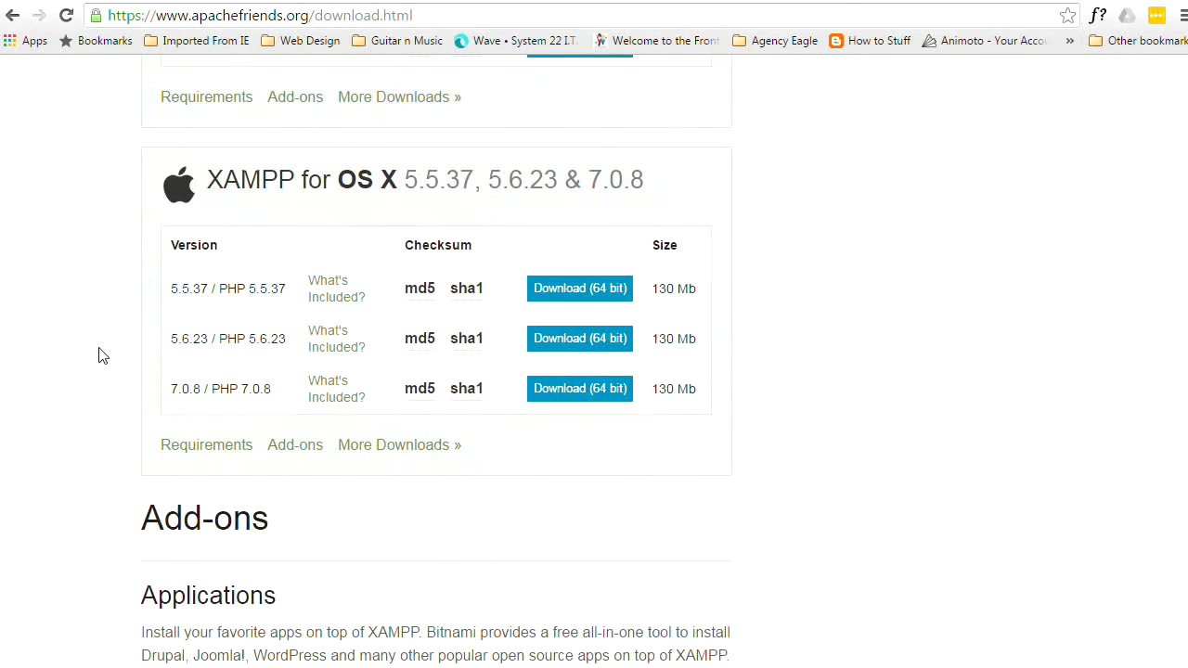
pyautogui.scroll(6, 102, 355)
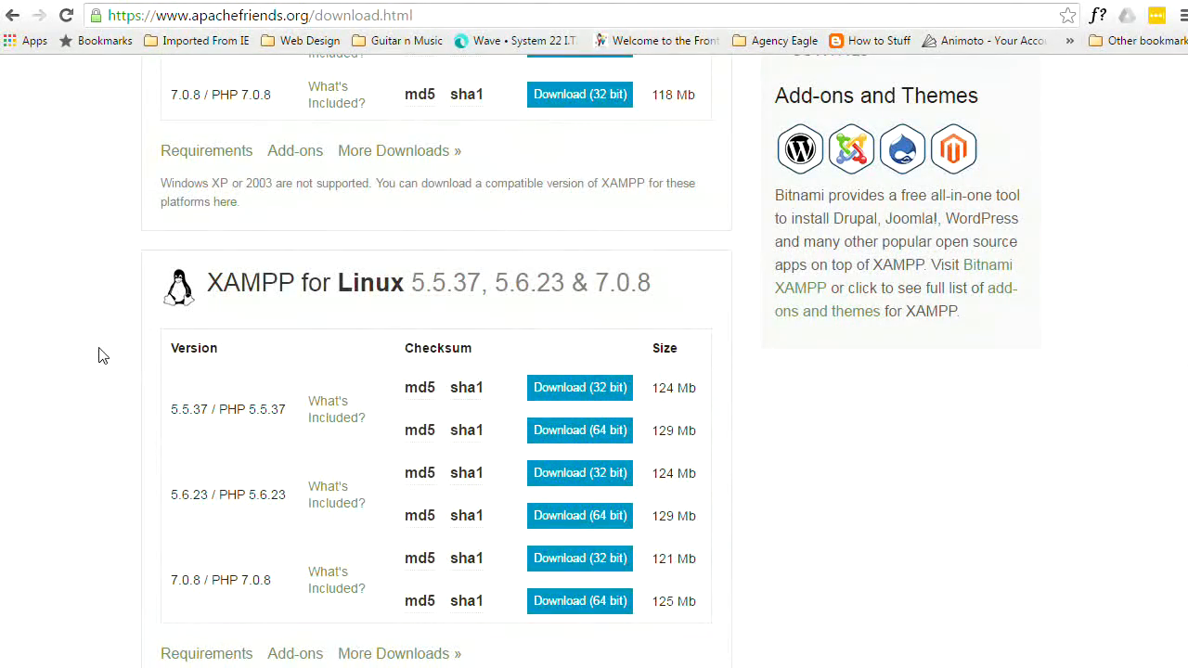
pyautogui.scroll(5, 102, 356)
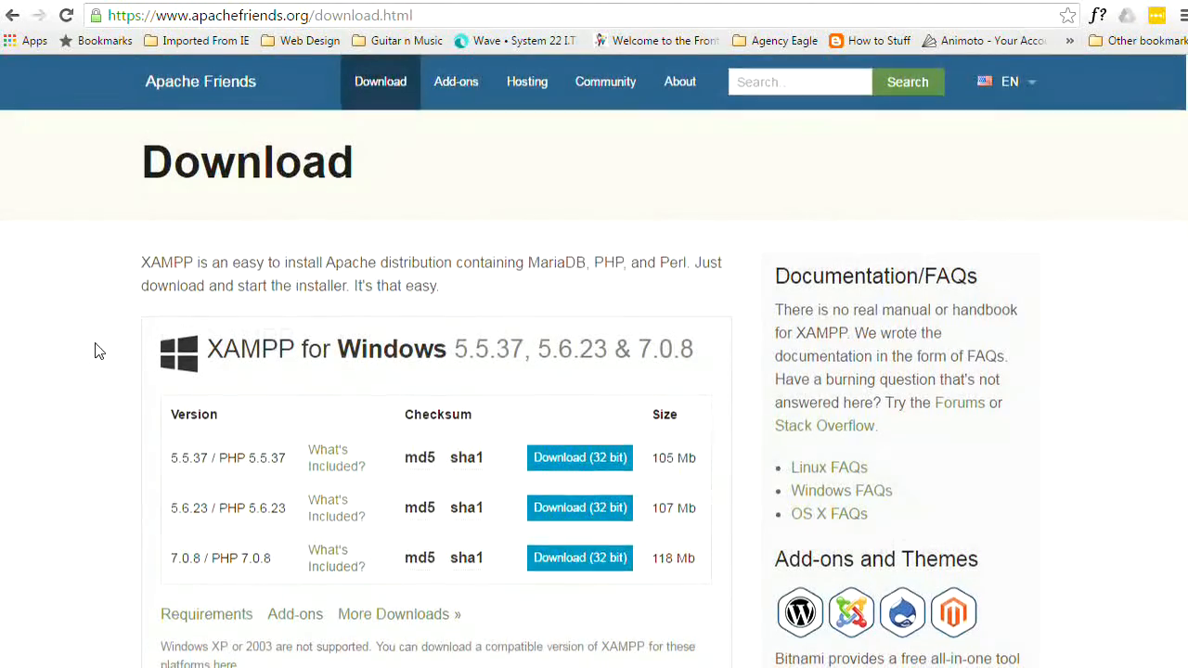
pyautogui.scroll(-1, 100, 351)
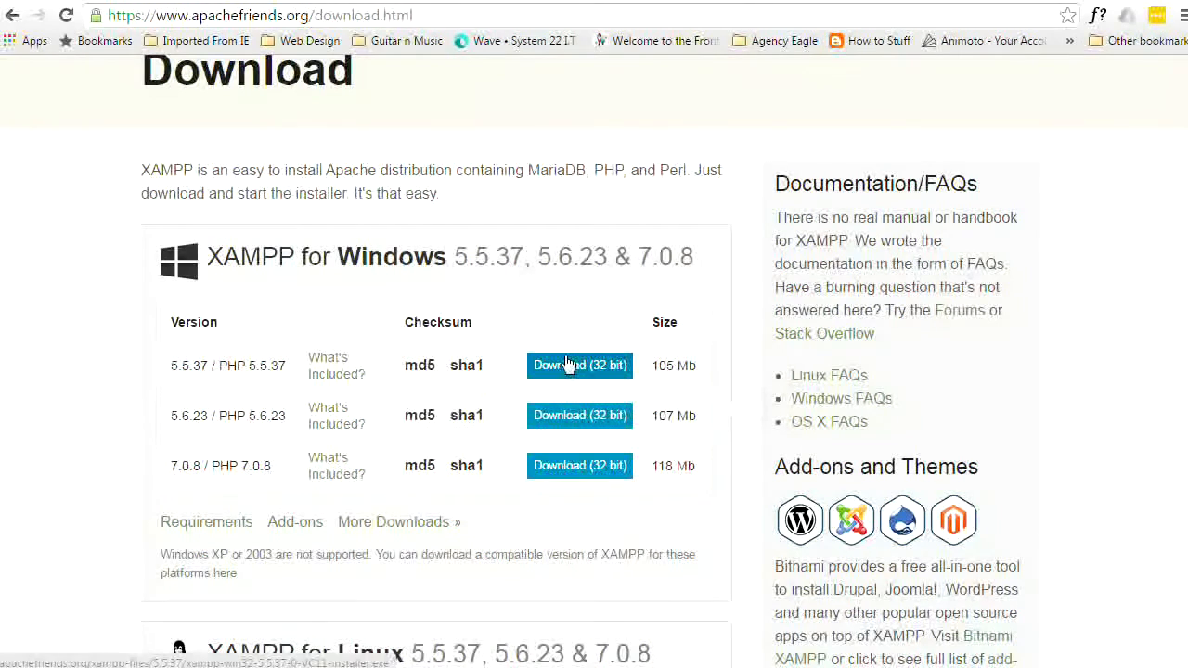
pyautogui.click(576, 465)
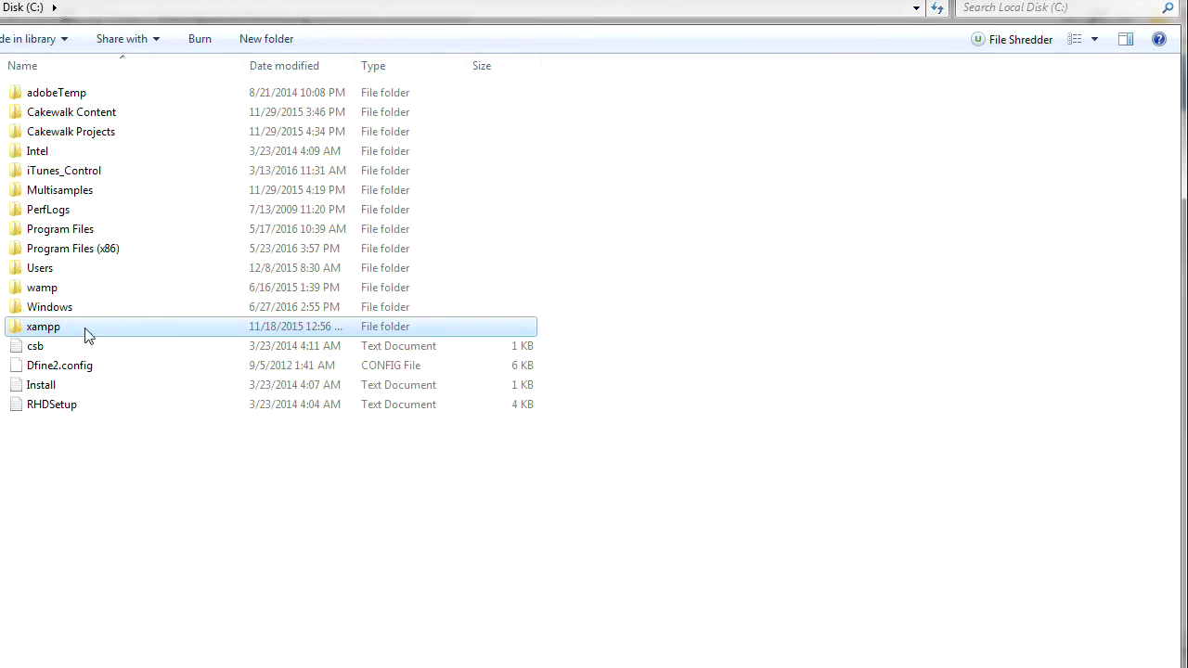
# - Show Local Disk (C:) in Windows Explorer with the xampp folder
pyautogui.moveTo(18, 330)
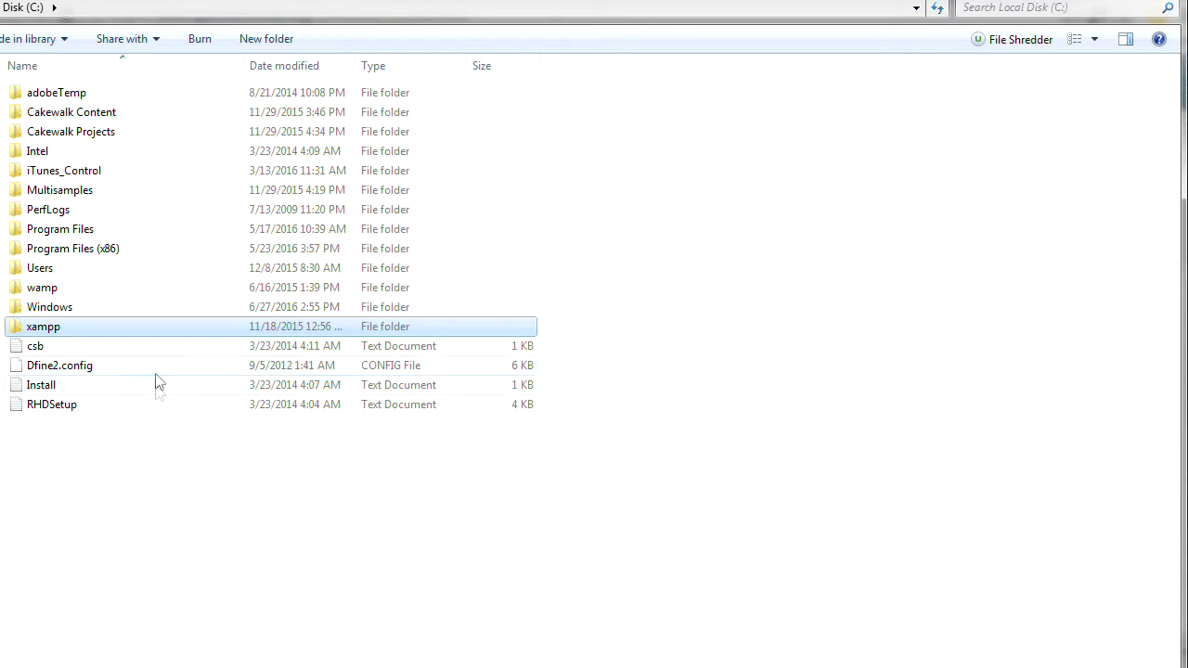
# - Open C:\xampp\htdocs, which lists blog, wordpress and wp-test folders
pyautogui.doubleClick(16, 332)
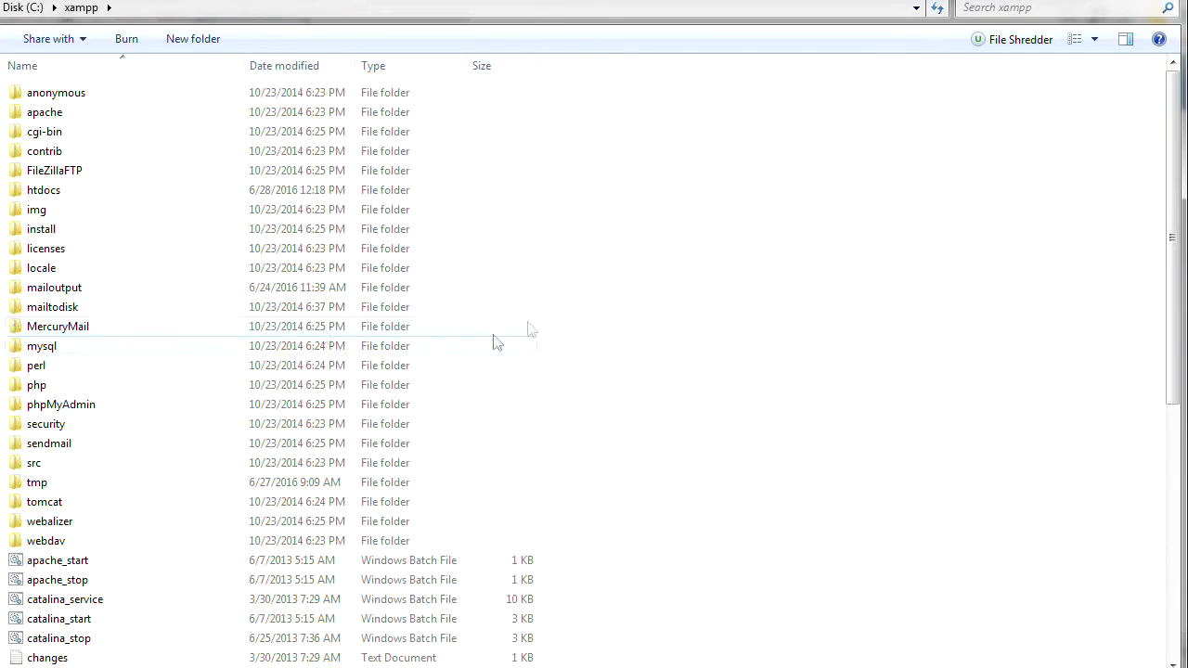
pyautogui.scroll(-8, 583, 188)
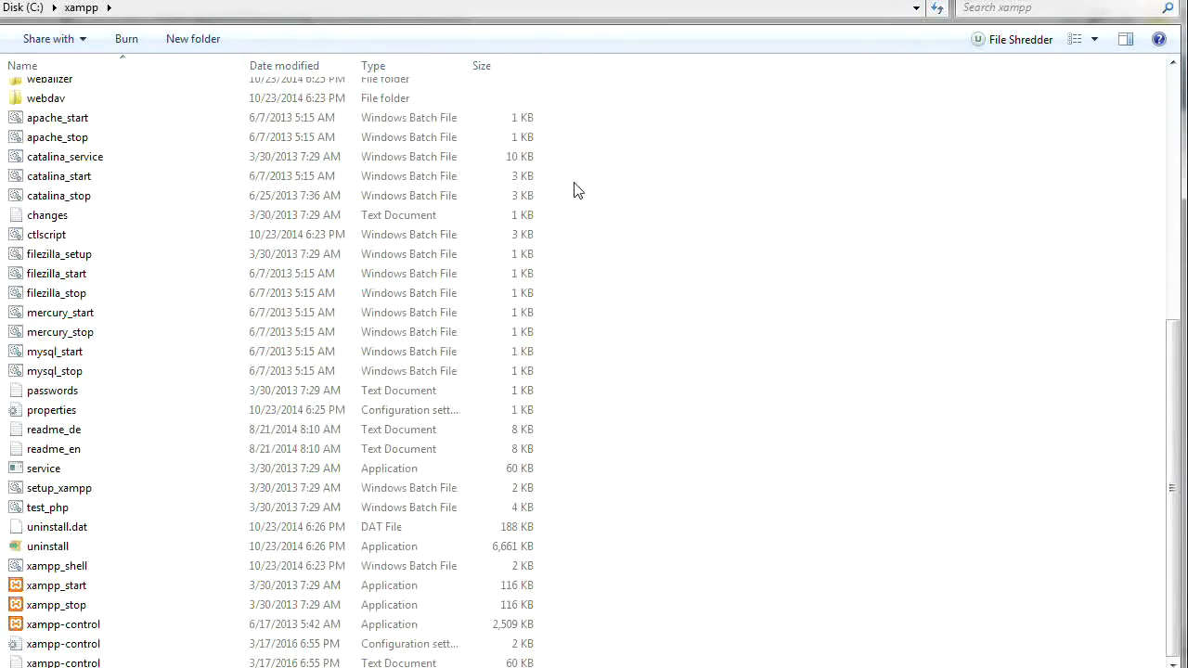
pyautogui.scroll(5, 578, 190)
pyautogui.scroll(2, 575, 189)
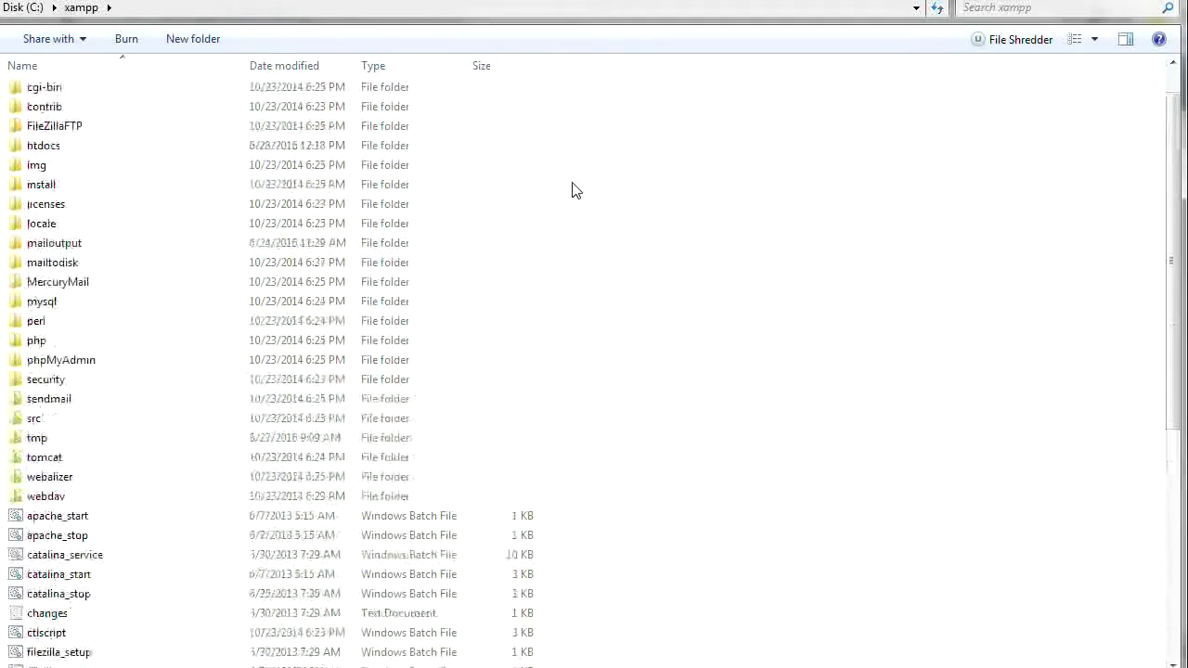
pyautogui.scroll(1, 572, 189)
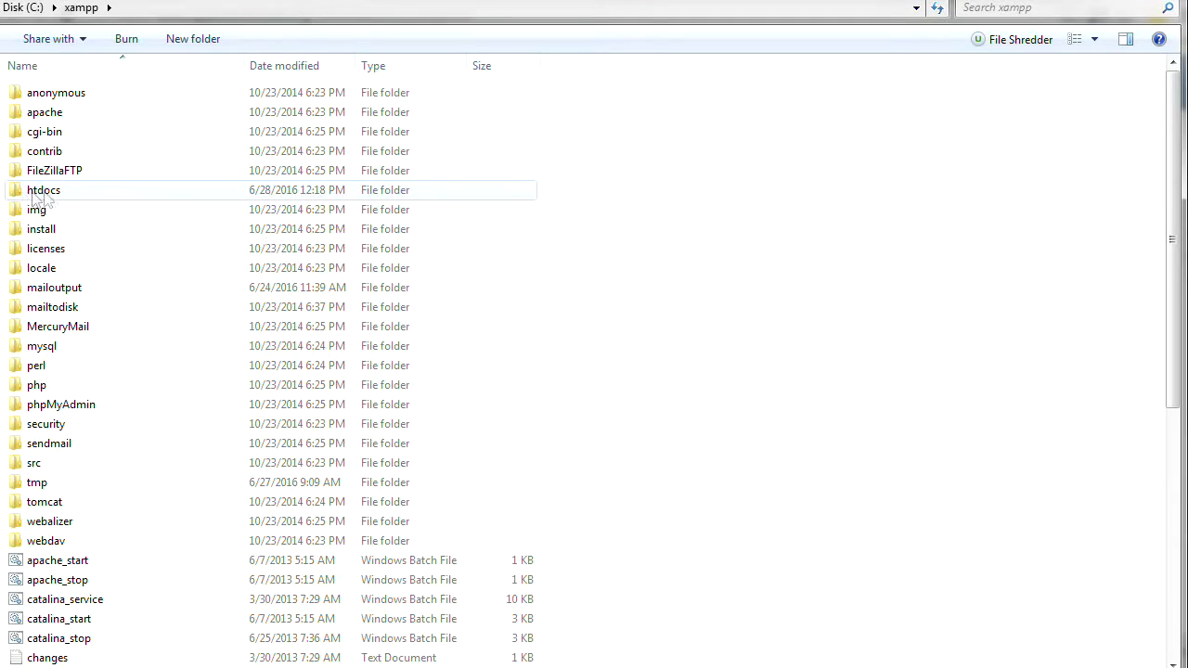
pyautogui.doubleClick(13, 192)
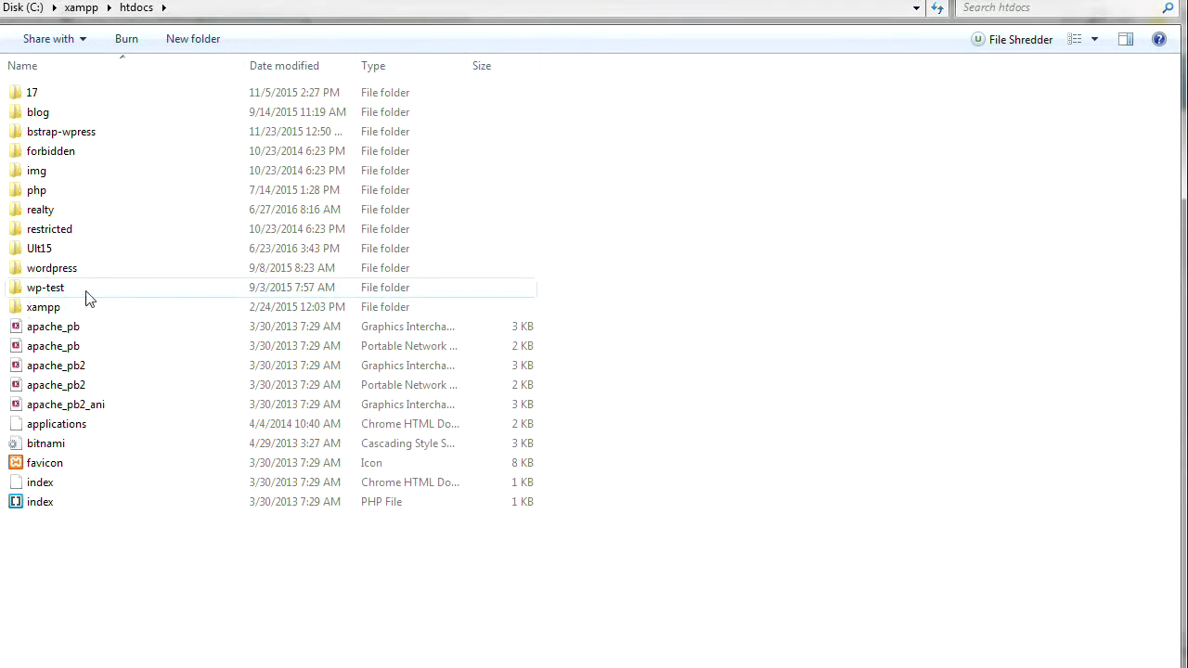
# - Create a folder named mynewwp in htdocs and open it
pyautogui.click(197, 41)
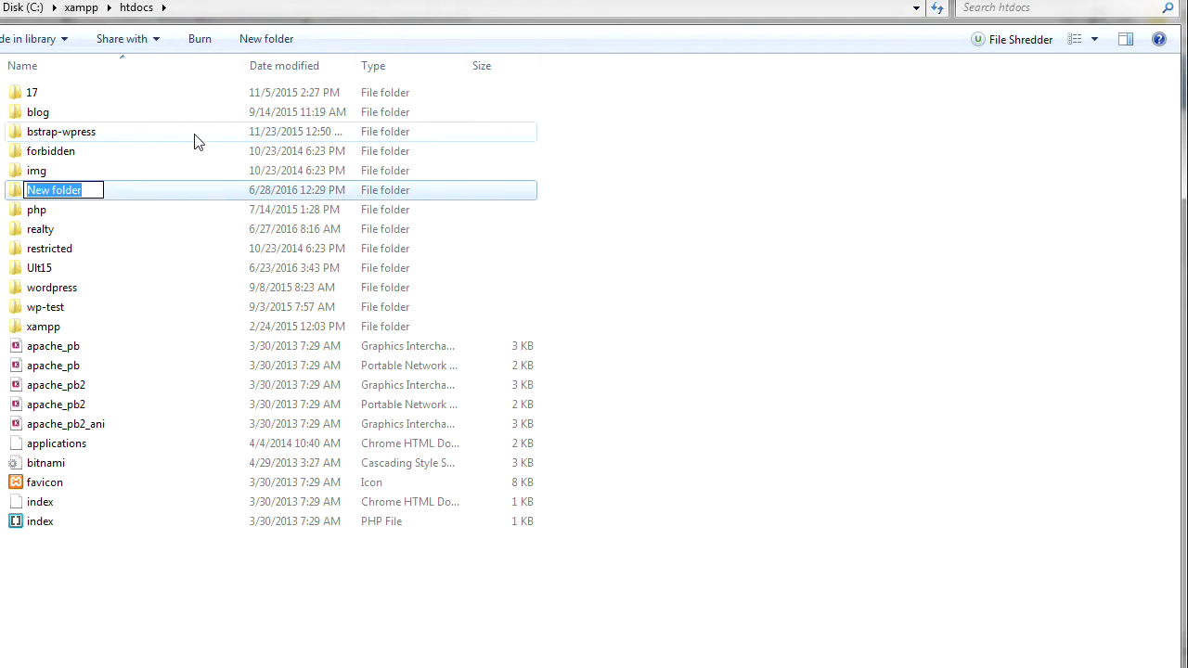
pyautogui.write('my')
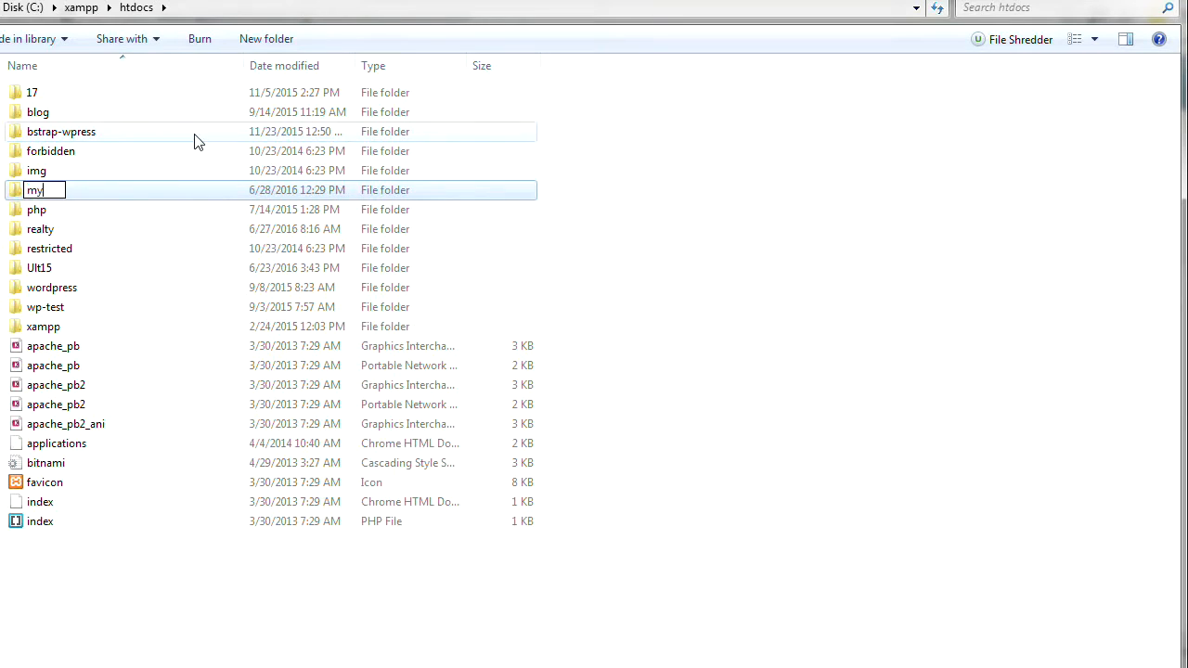
pyautogui.write('newwp')
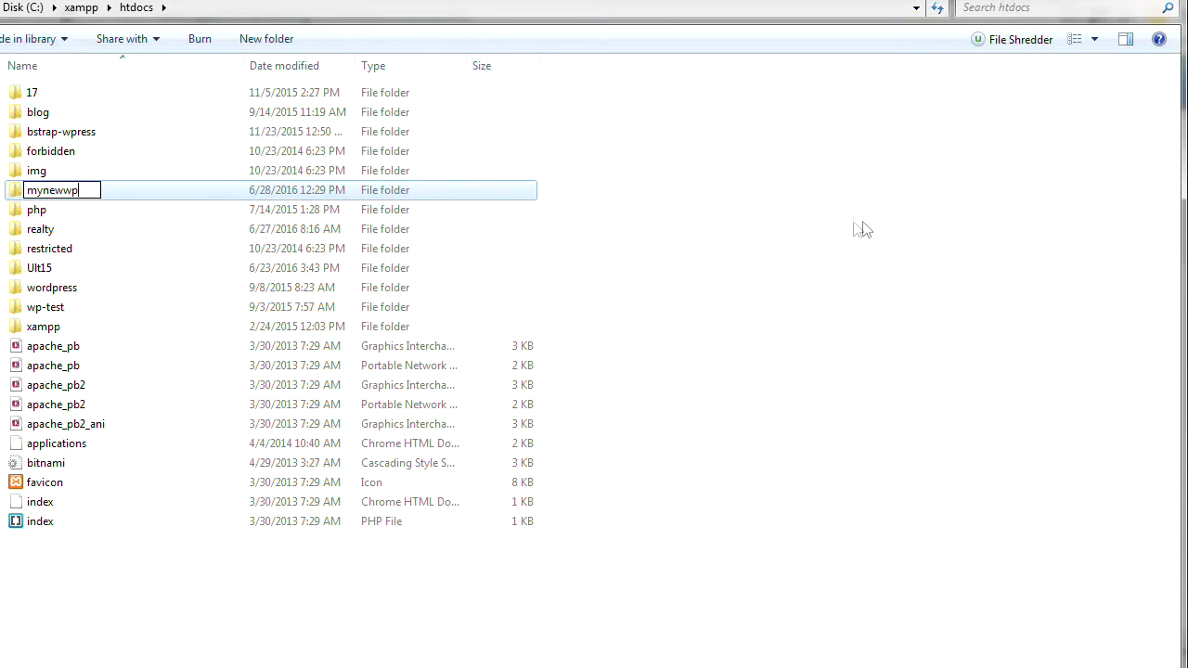
pyautogui.click(758, 225)
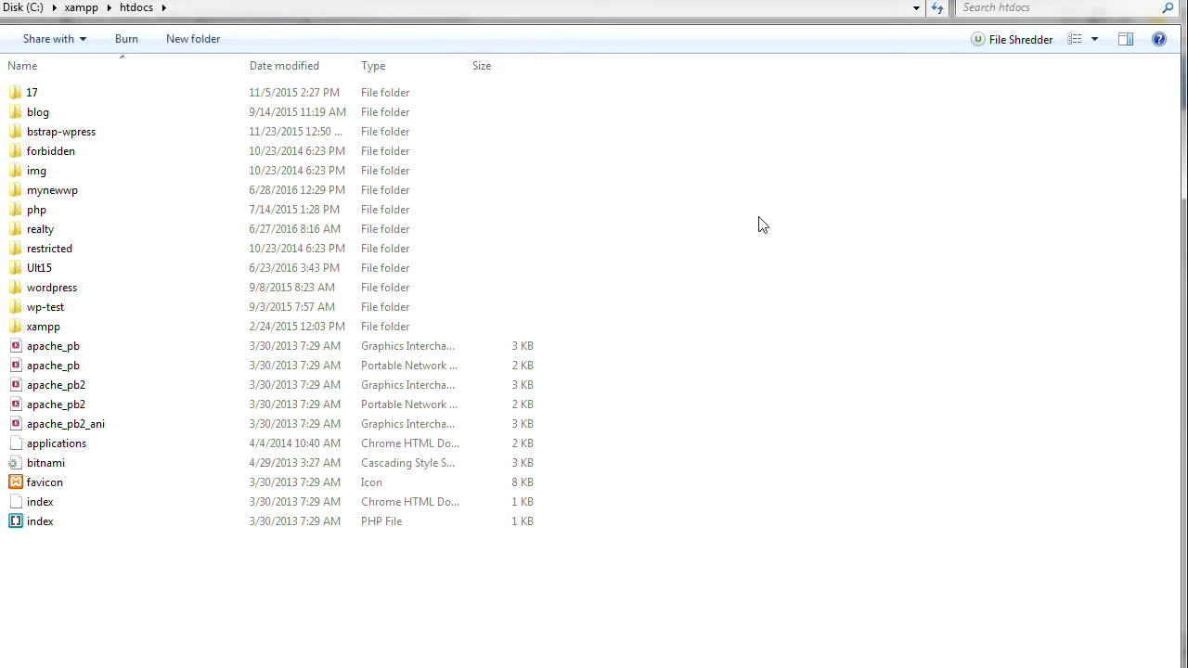
pyautogui.doubleClick(21, 192)
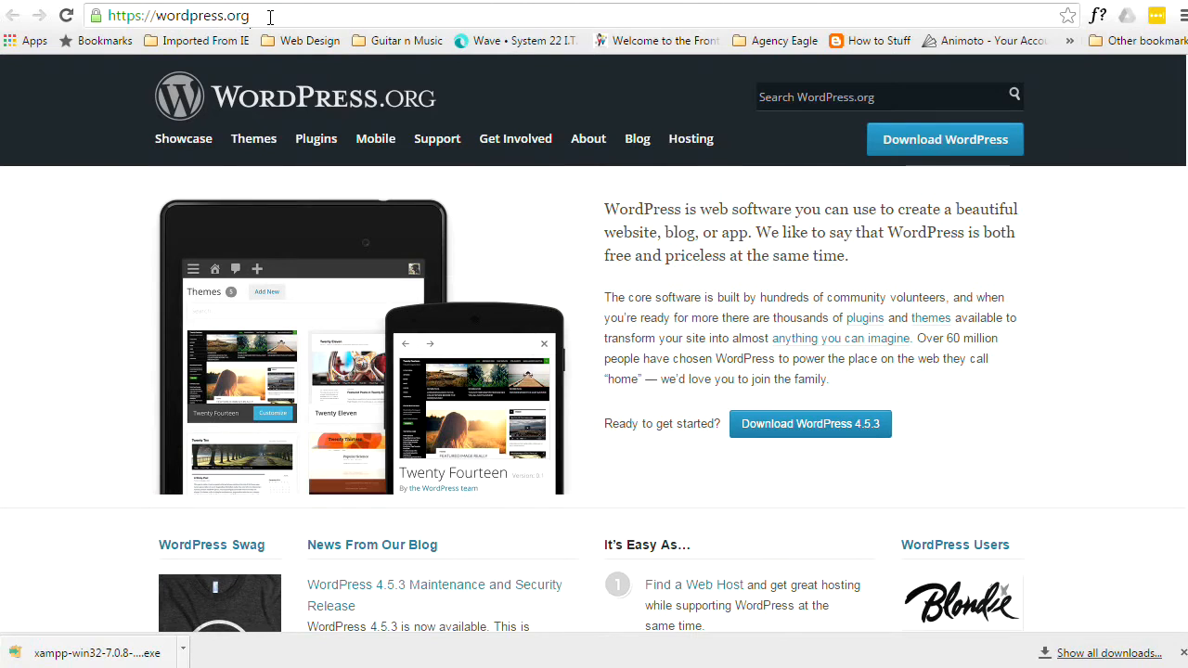
# - Go to the WordPress 4.5.3 download page on WordPress.org
pyautogui.click(809, 424)
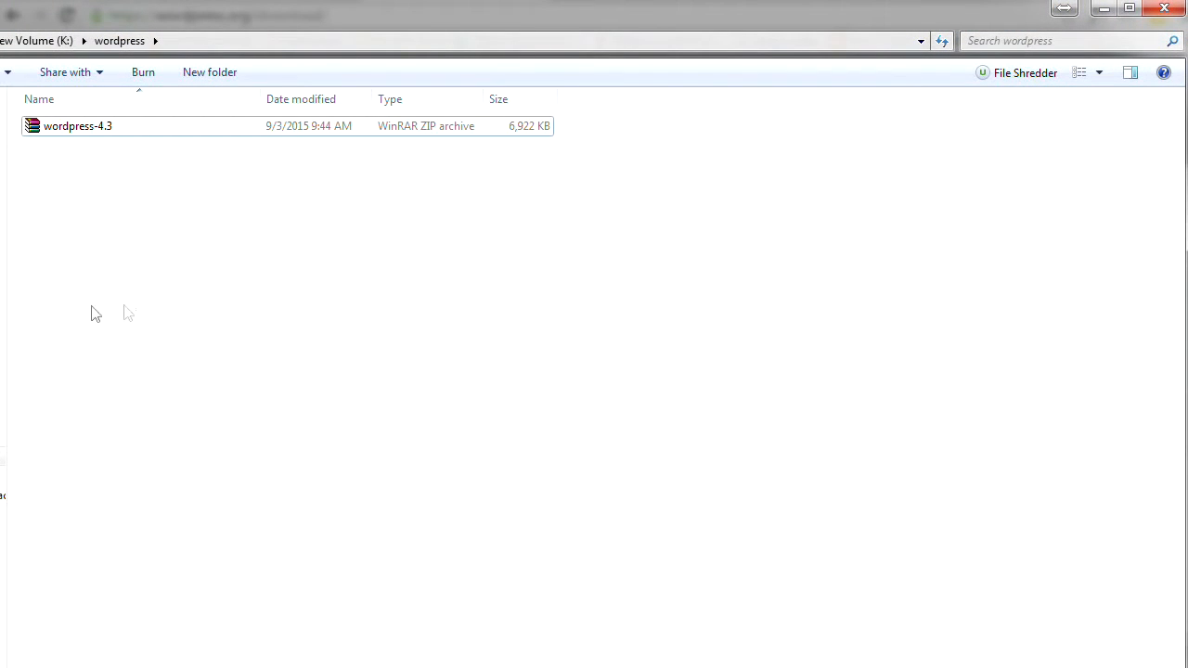
# - Extract wordpress-4.3.zip in place and open the resulting wordpress folder
pyautogui.click(32, 125)
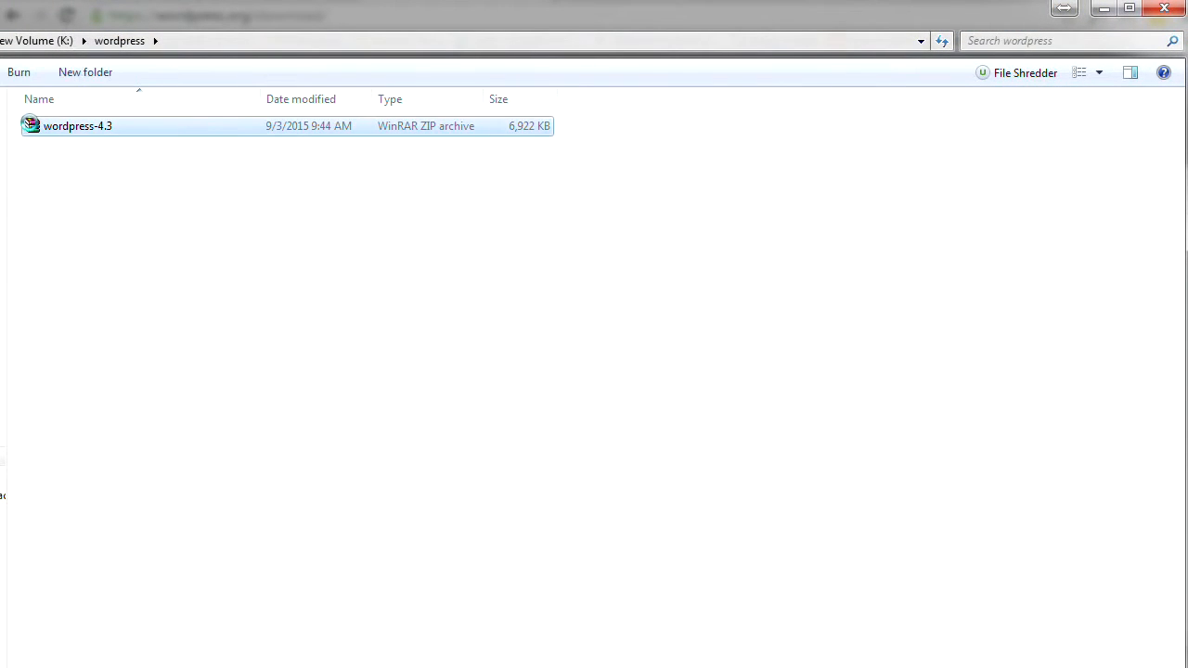
pyautogui.rightClick(30, 125)
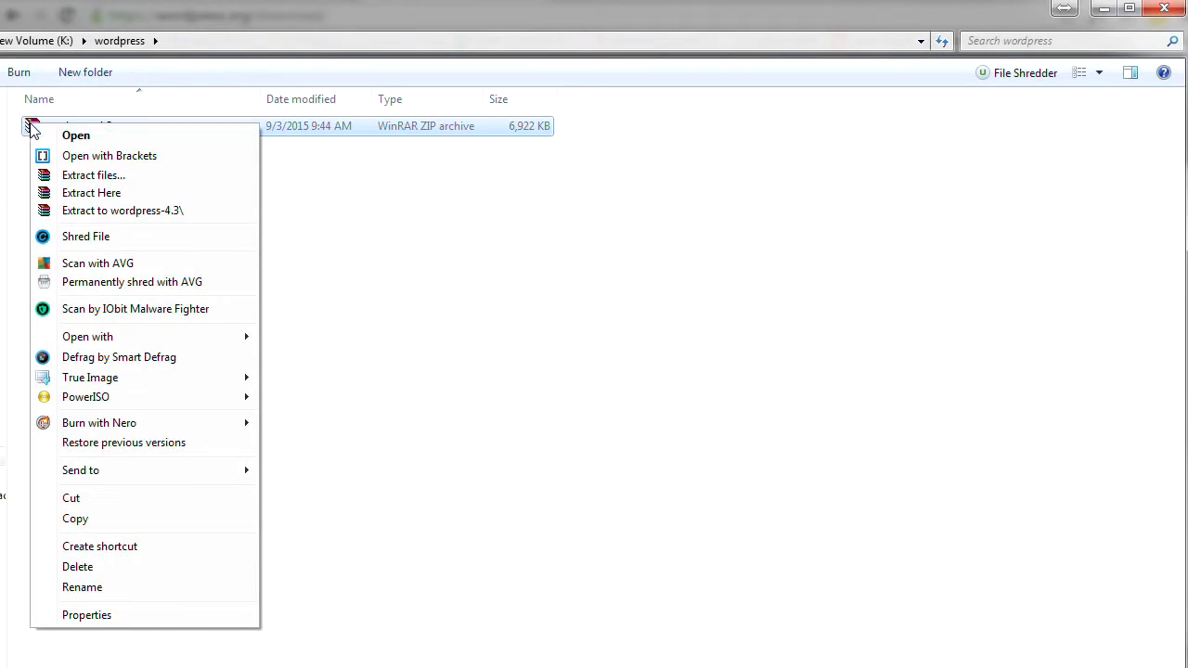
pyautogui.click(95, 196)
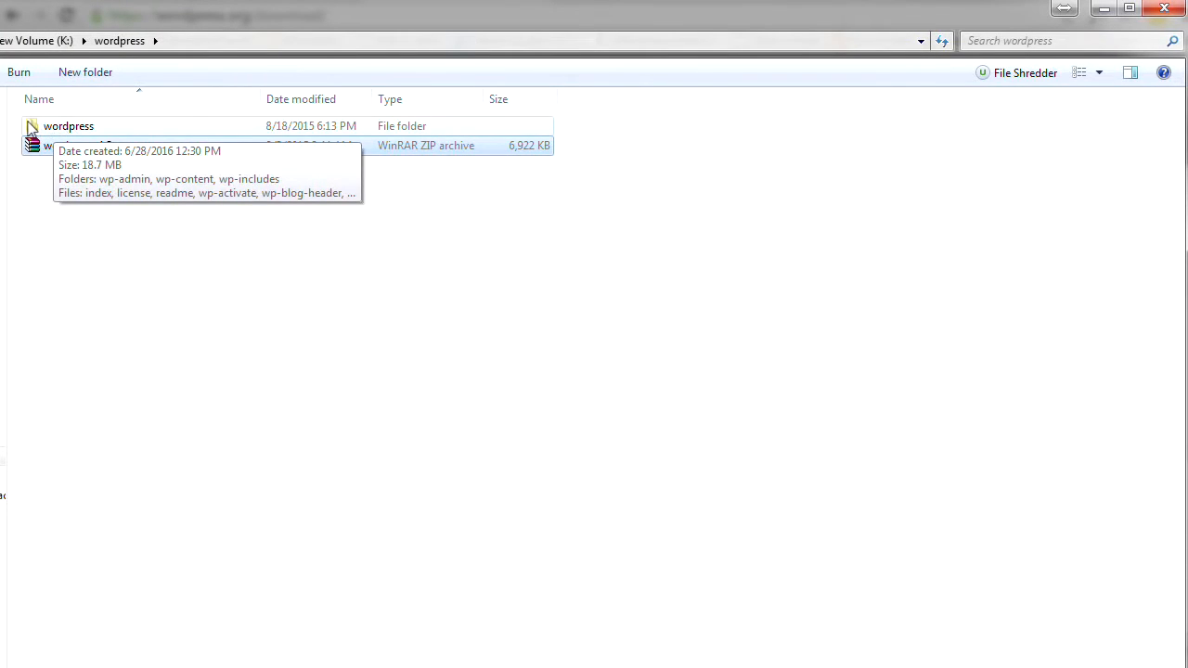
pyautogui.doubleClick(31, 127)
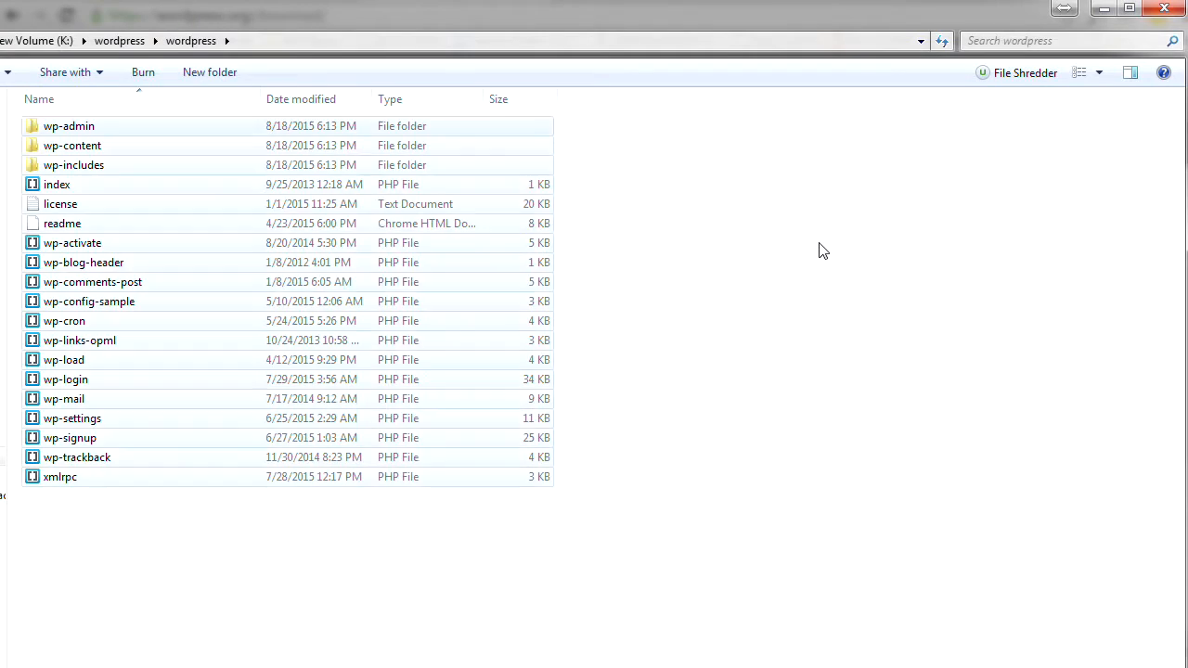
# - Copy all WordPress files and folders into C:\xampp\htdocs\mynewwp
pyautogui.hotkey('ctrl', 'a')
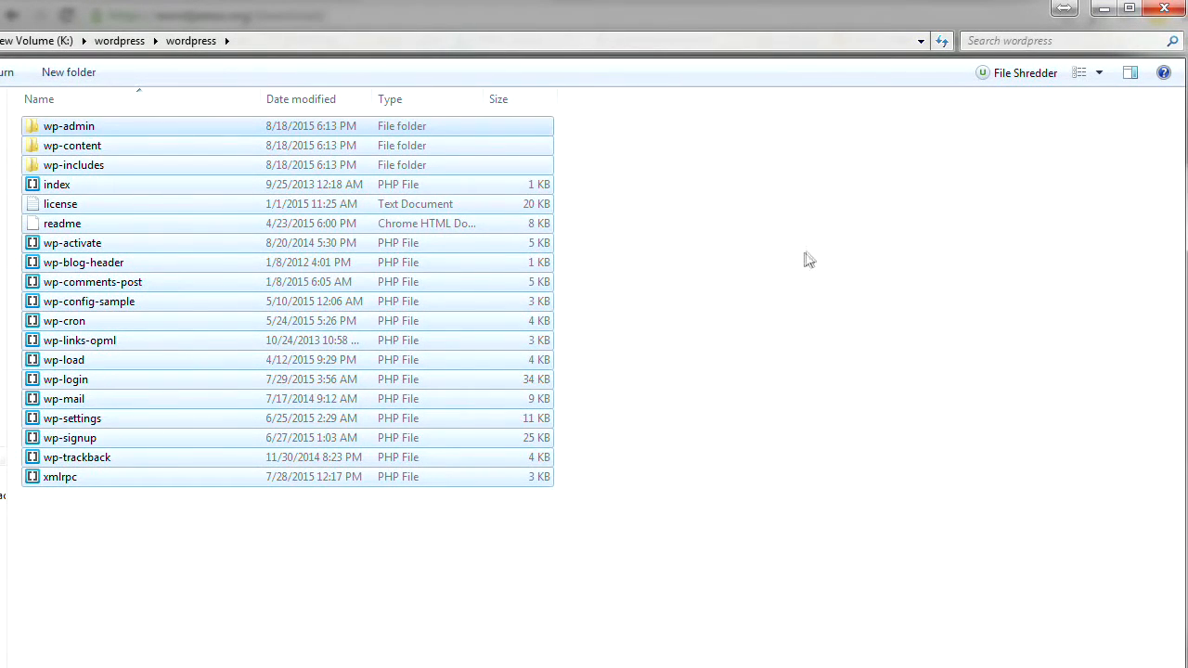
pyautogui.rightClick(358, 262)
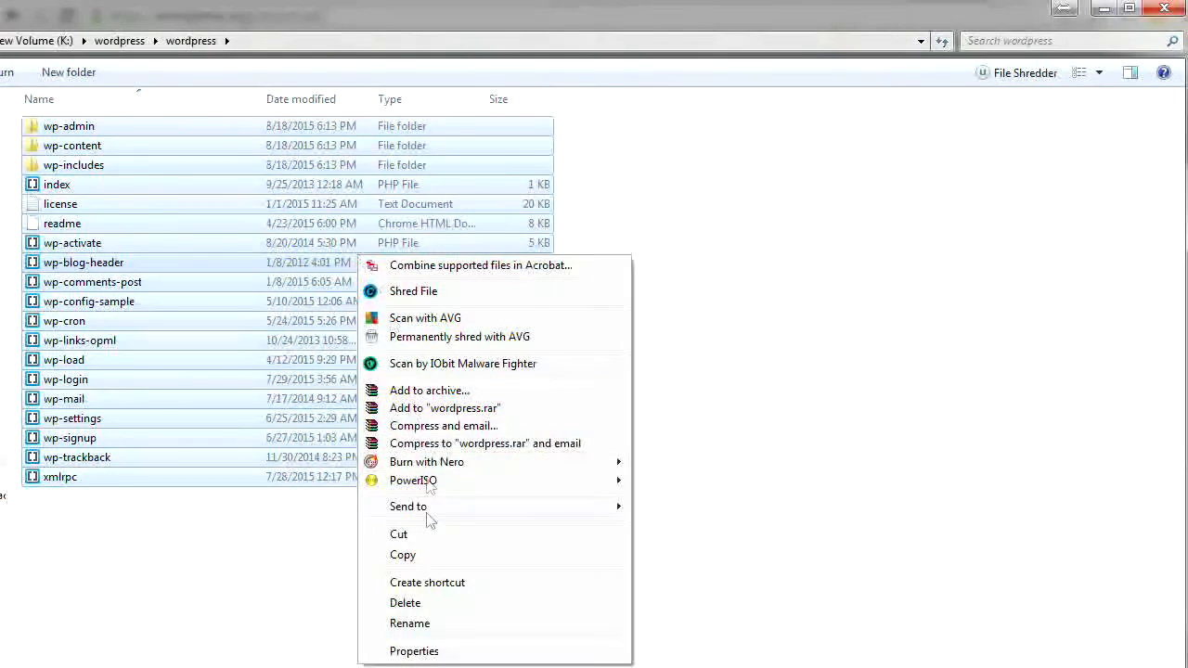
pyautogui.click(778, 507)
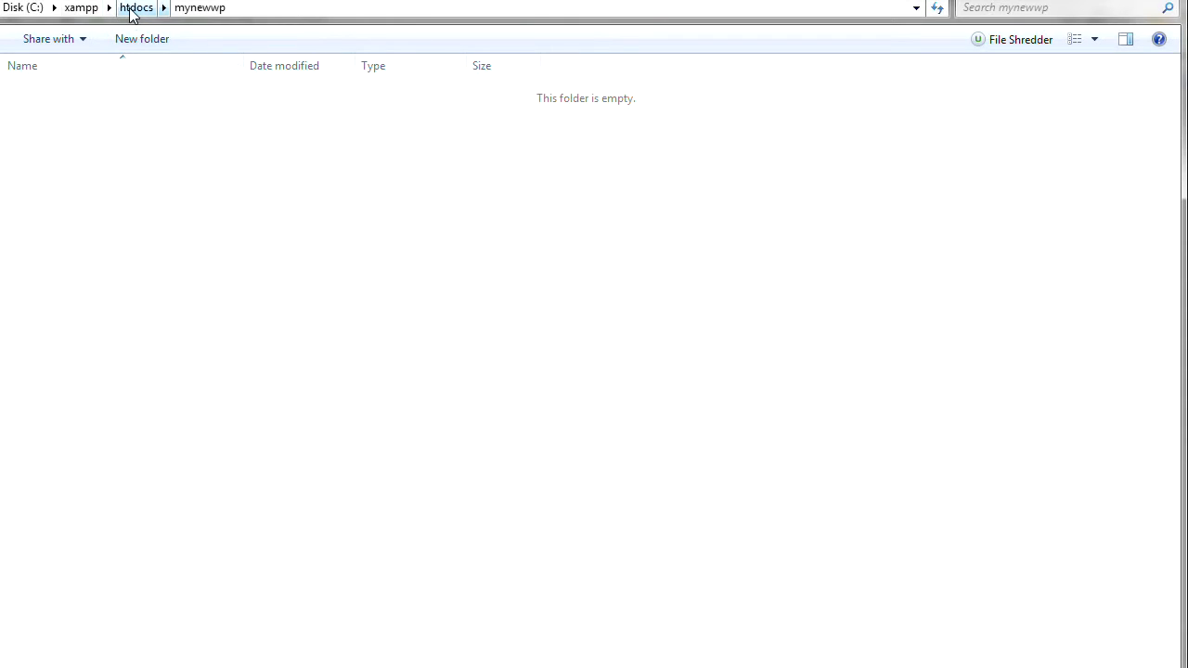
pyautogui.rightClick(71, 146)
pyautogui.click(116, 275)
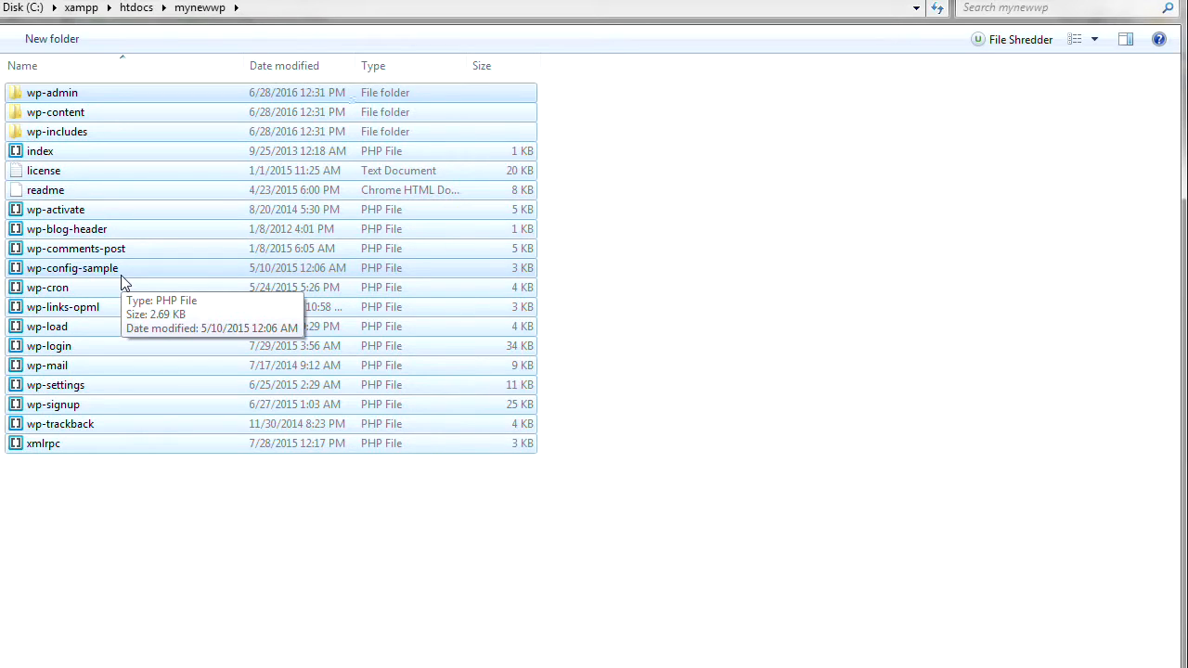
pyautogui.click(883, 293)
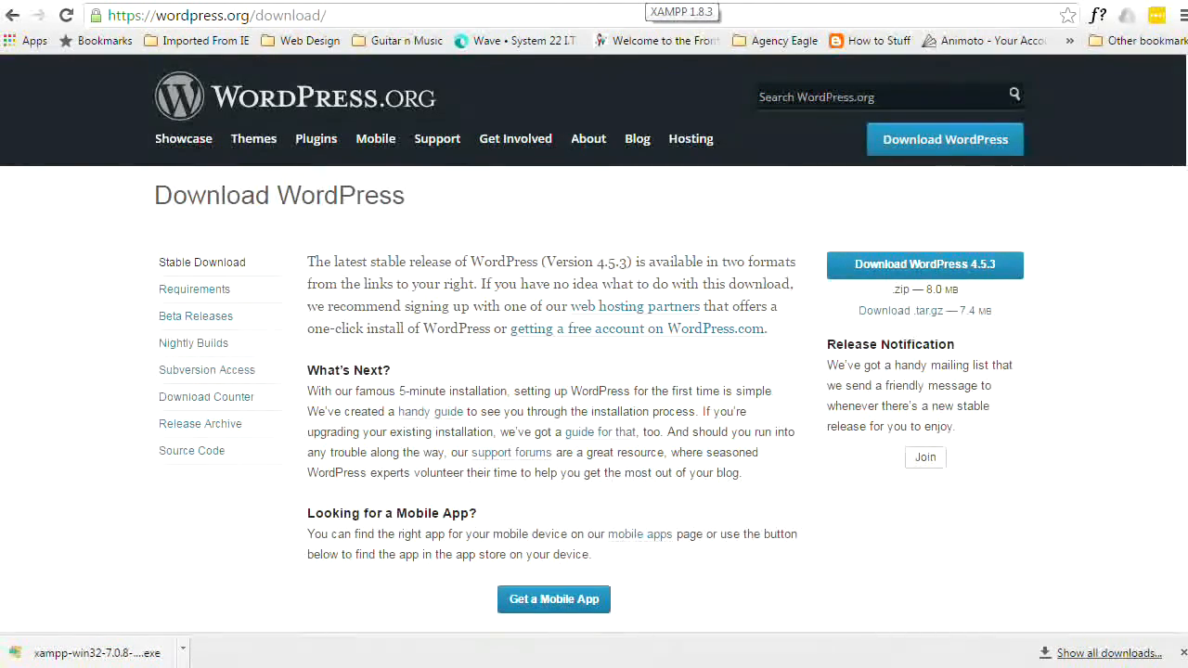
# - Open phpMyAdmin from the Tools sidebar of the localhost/xampp dashboard
pyautogui.click(647, 1)
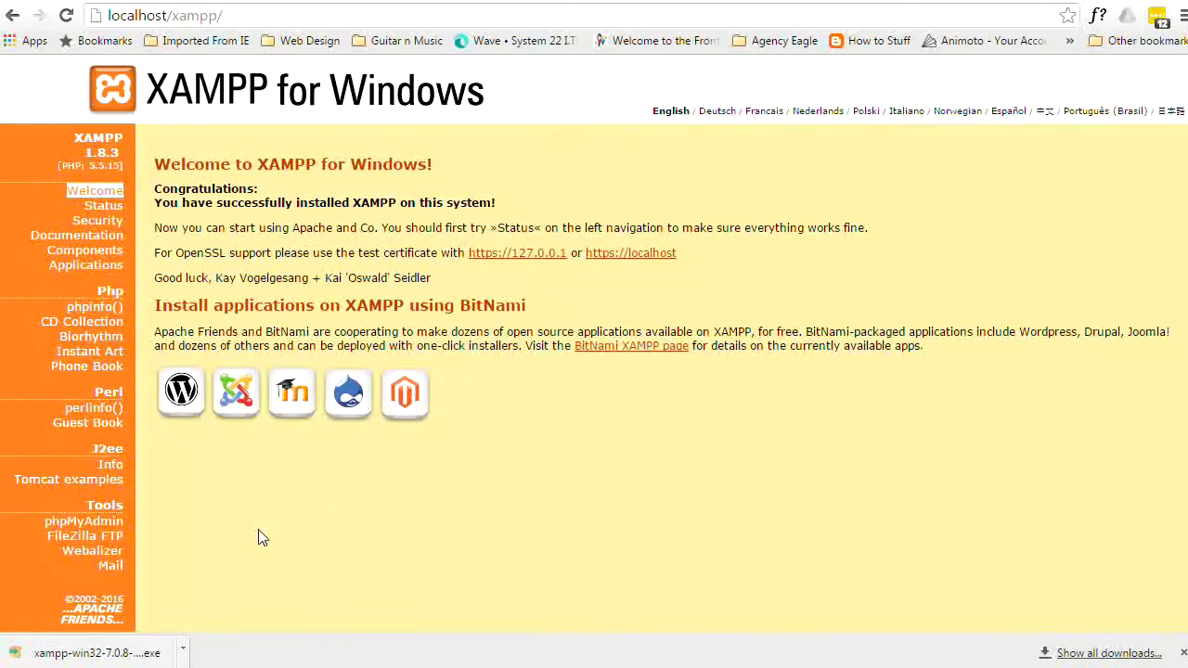
pyautogui.click(89, 526)
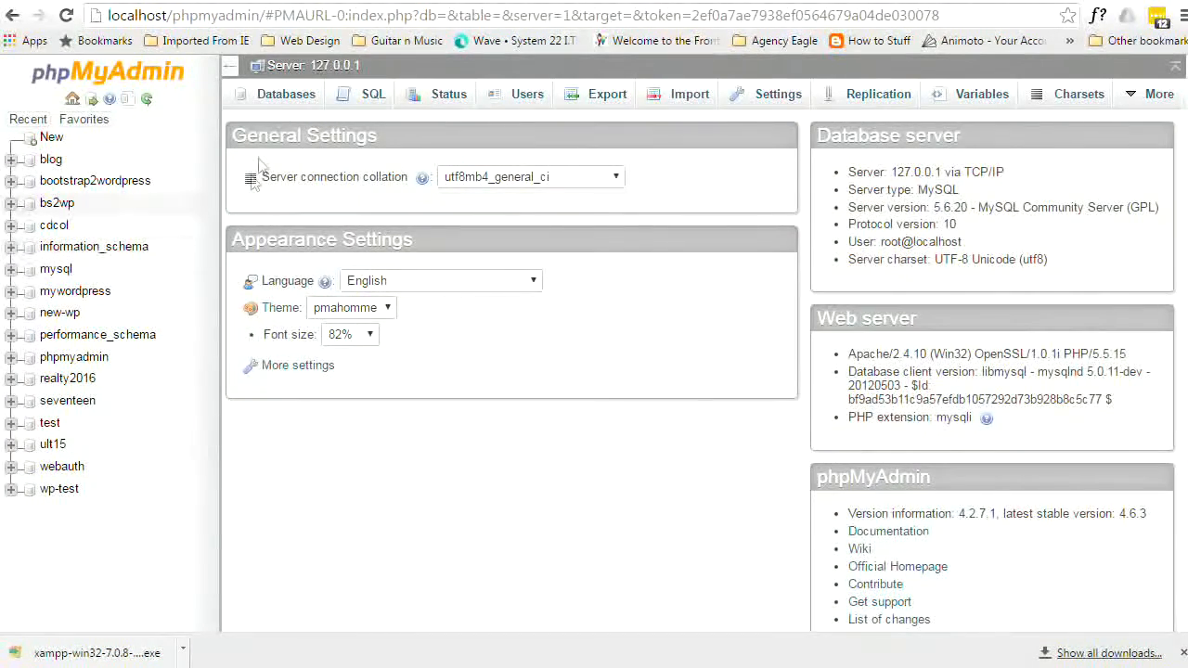
# - Restrict the new mynewwp user to the Local host and enter its password twice
pyautogui.click(280, 99)
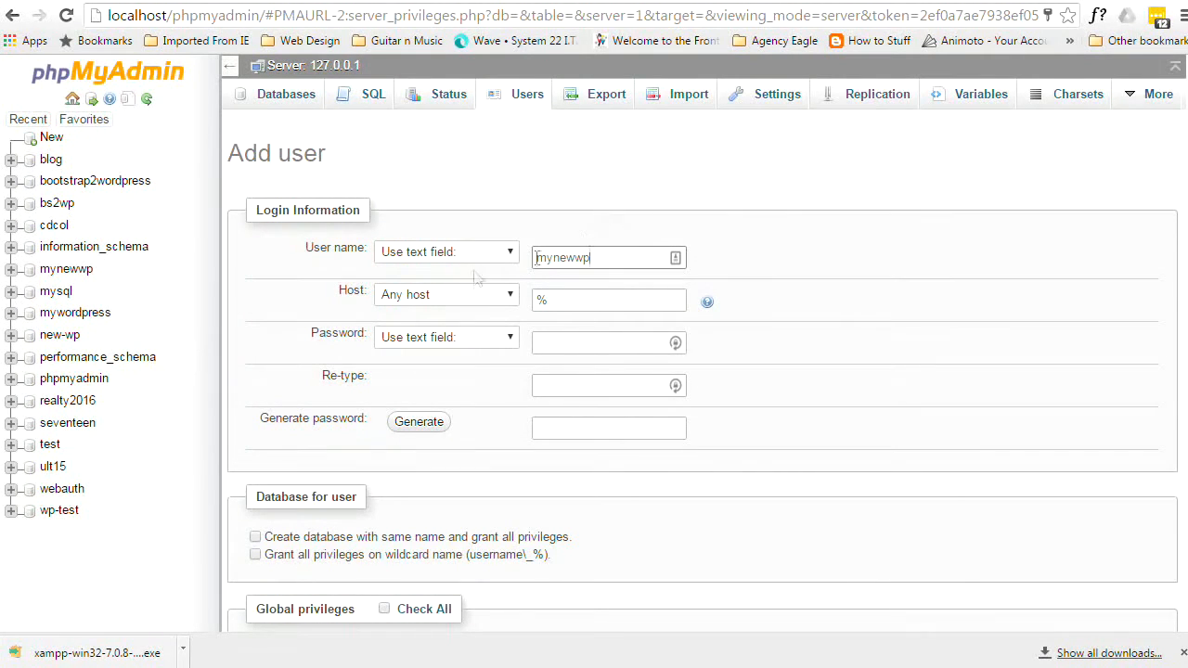
pyautogui.click(511, 296)
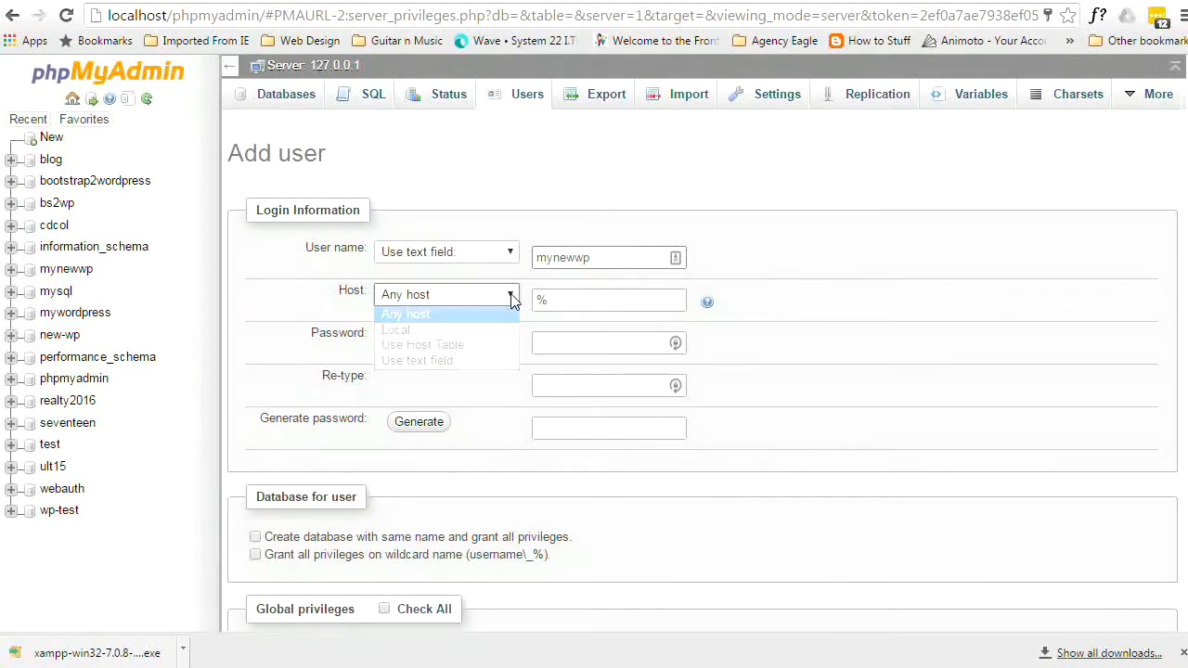
pyautogui.click(474, 330)
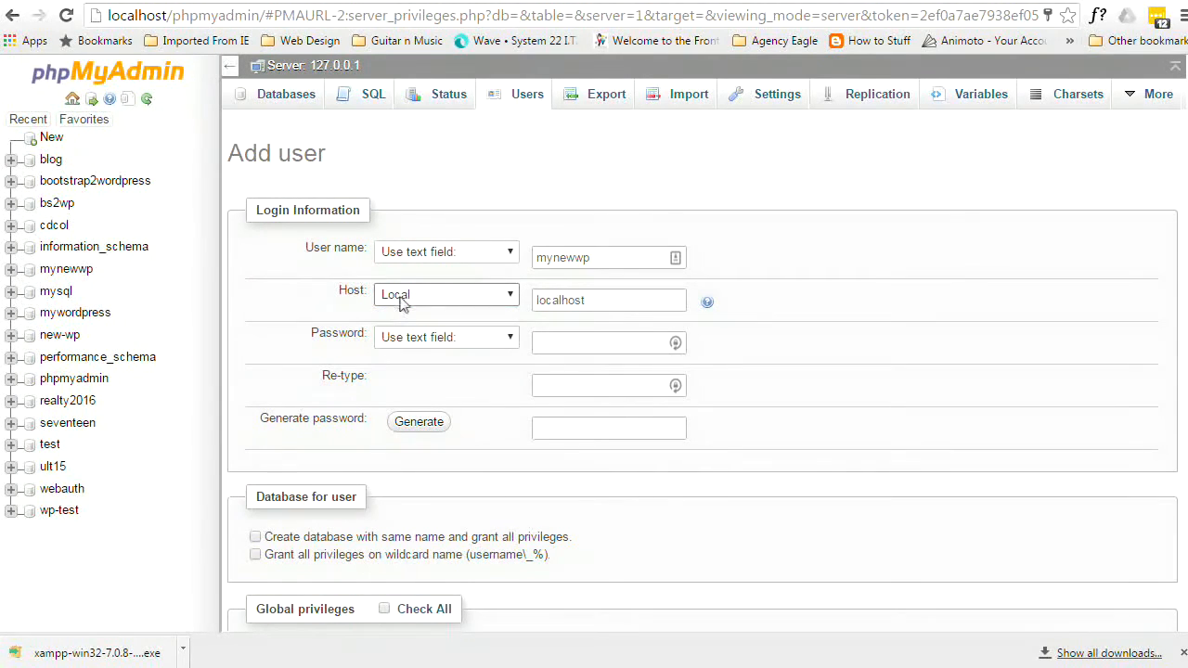
pyautogui.click(566, 342)
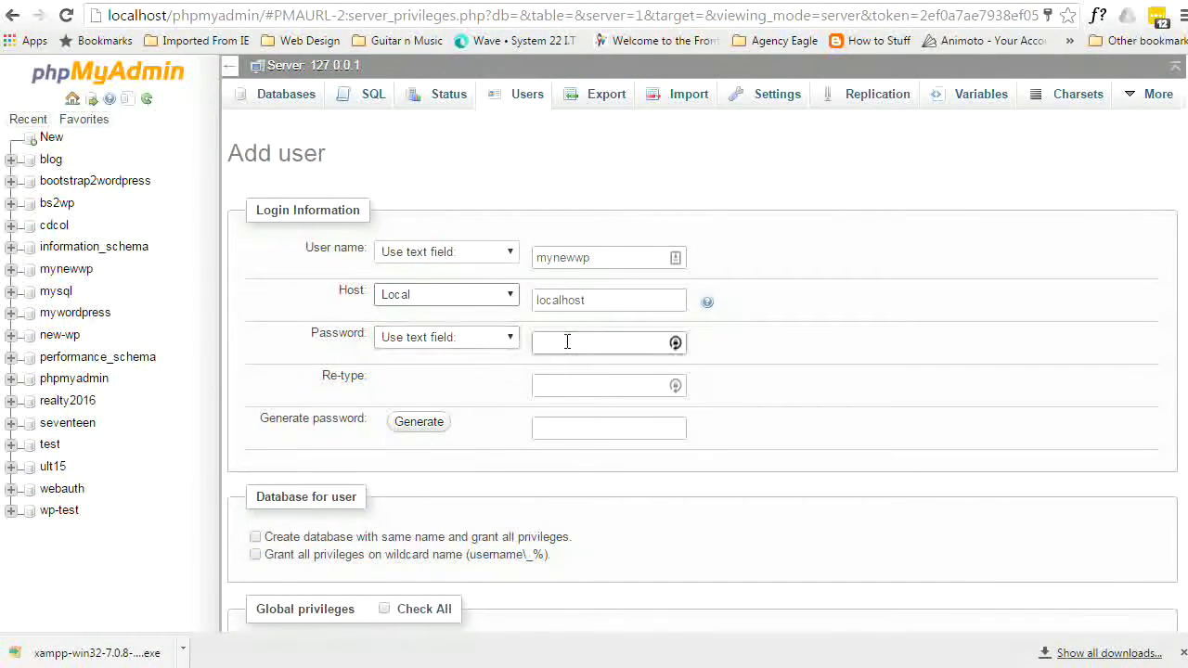
pyautogui.write('p')
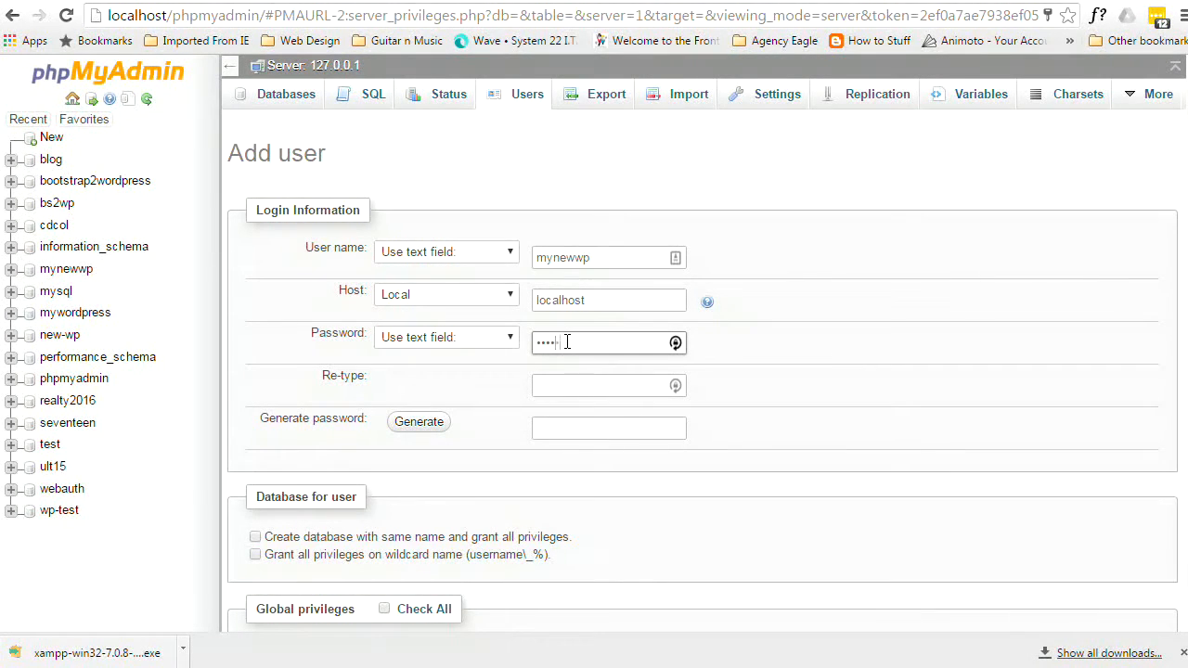
pyautogui.click(563, 386)
pyautogui.write('p')
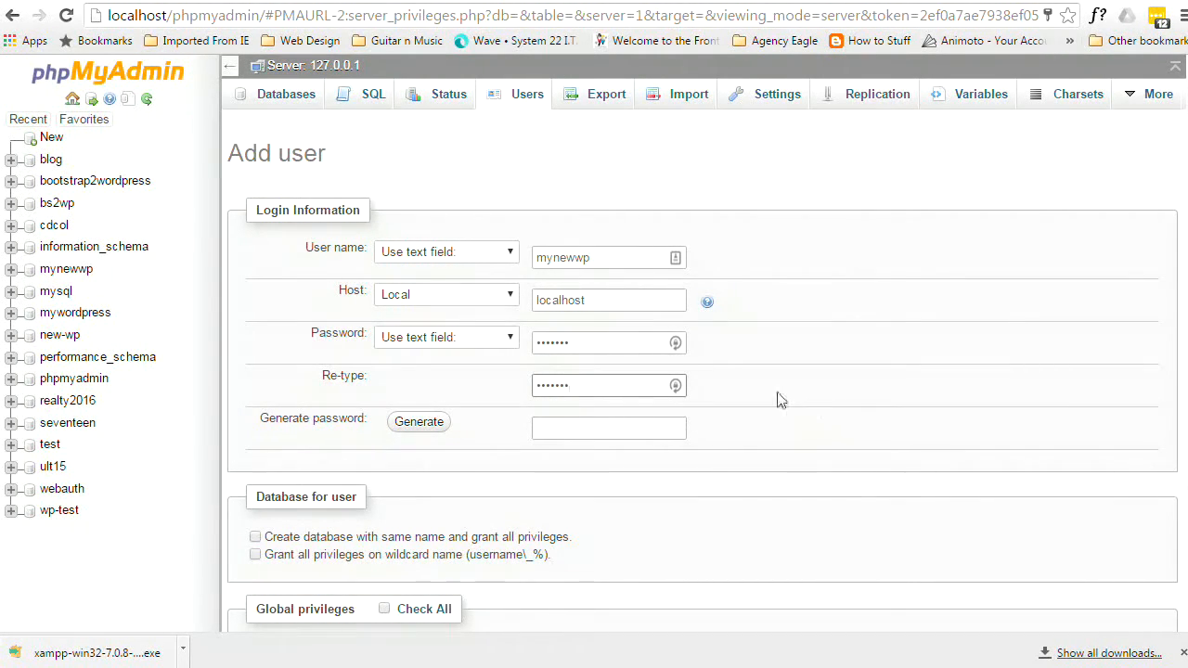
# - Check all global privileges and create the mynewwp user account
pyautogui.scroll(-1, 771, 367)
pyautogui.scroll(-3, 768, 362)
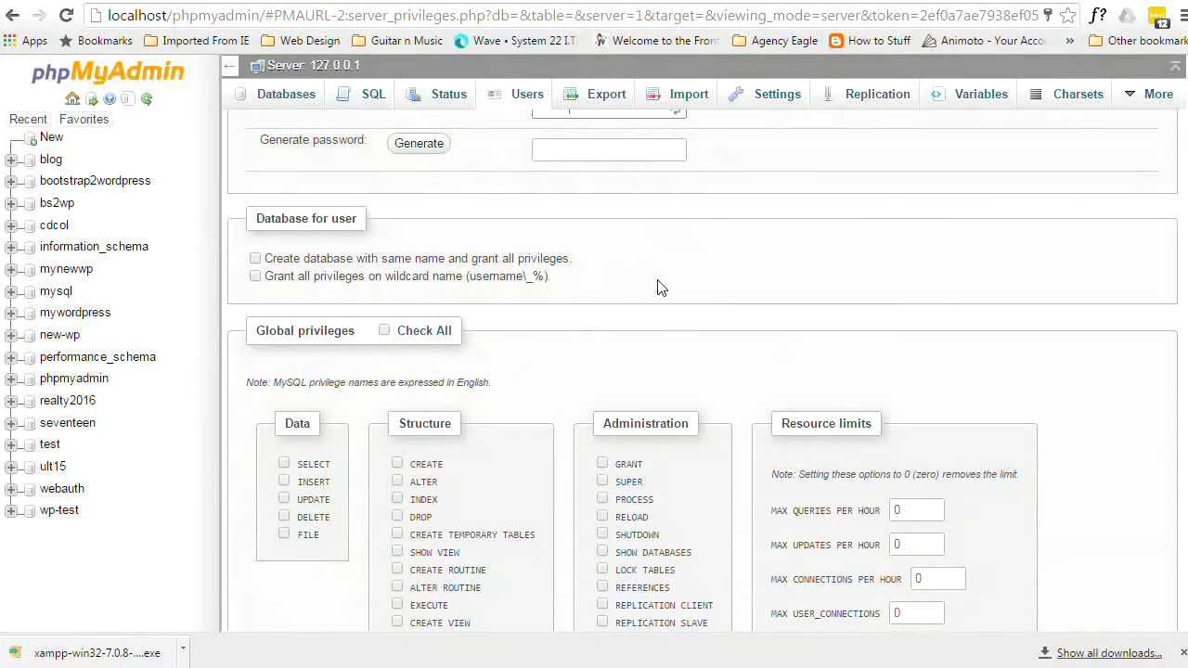
pyautogui.click(384, 331)
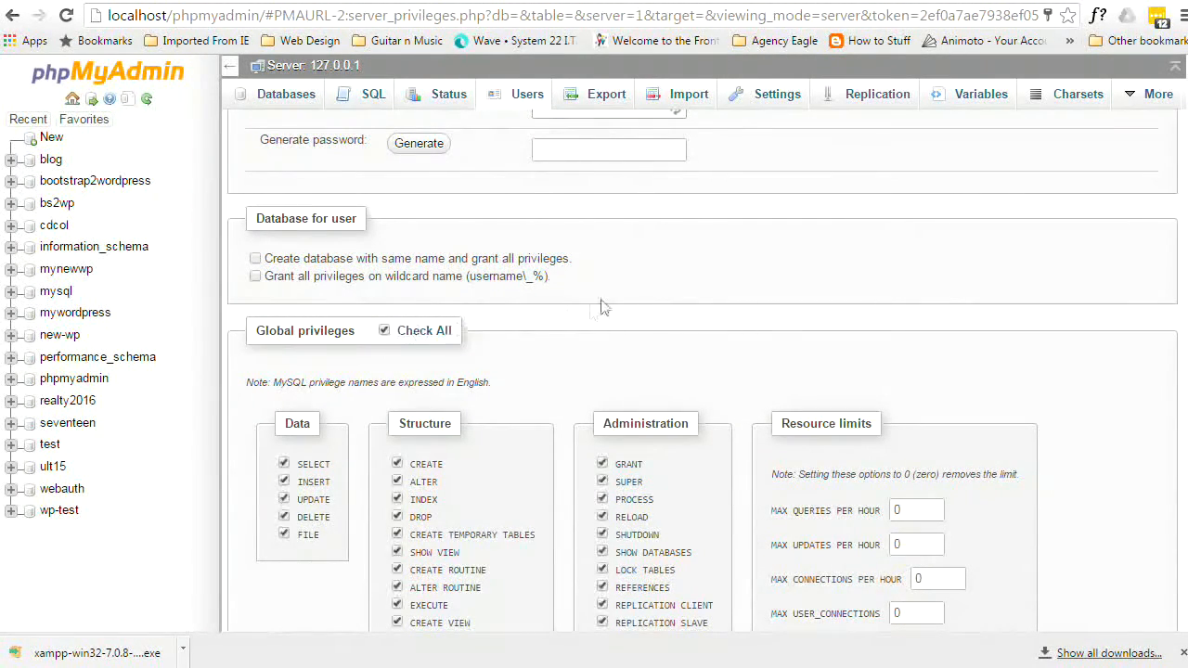
pyautogui.scroll(-2, 608, 295)
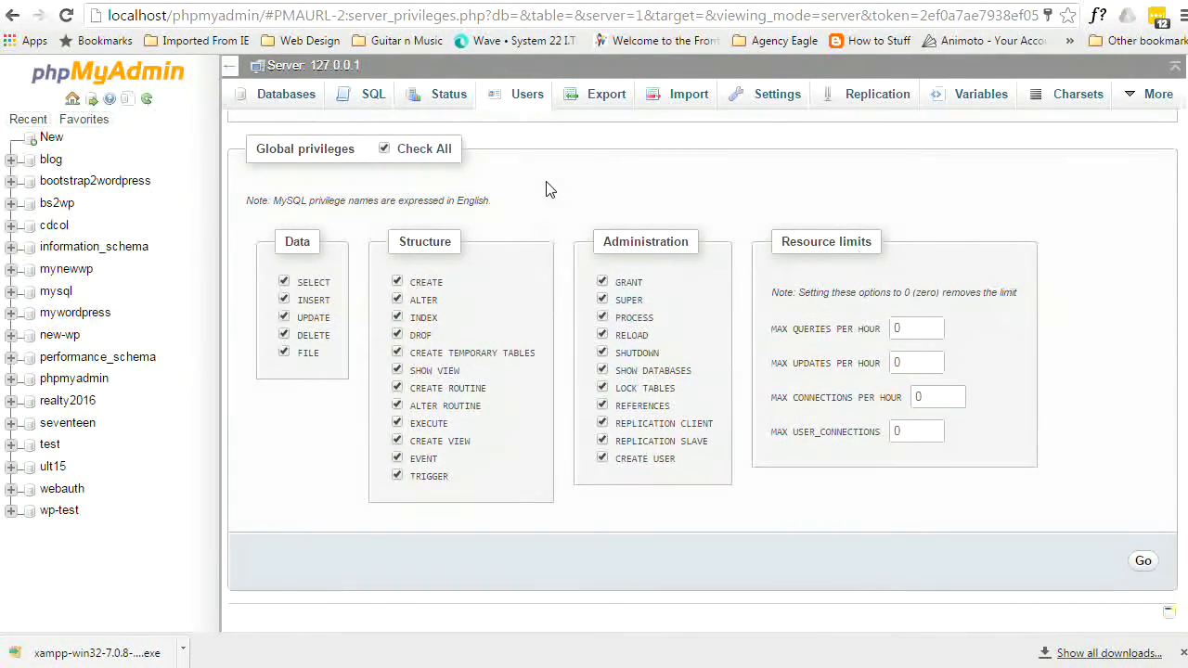
pyautogui.click(1142, 563)
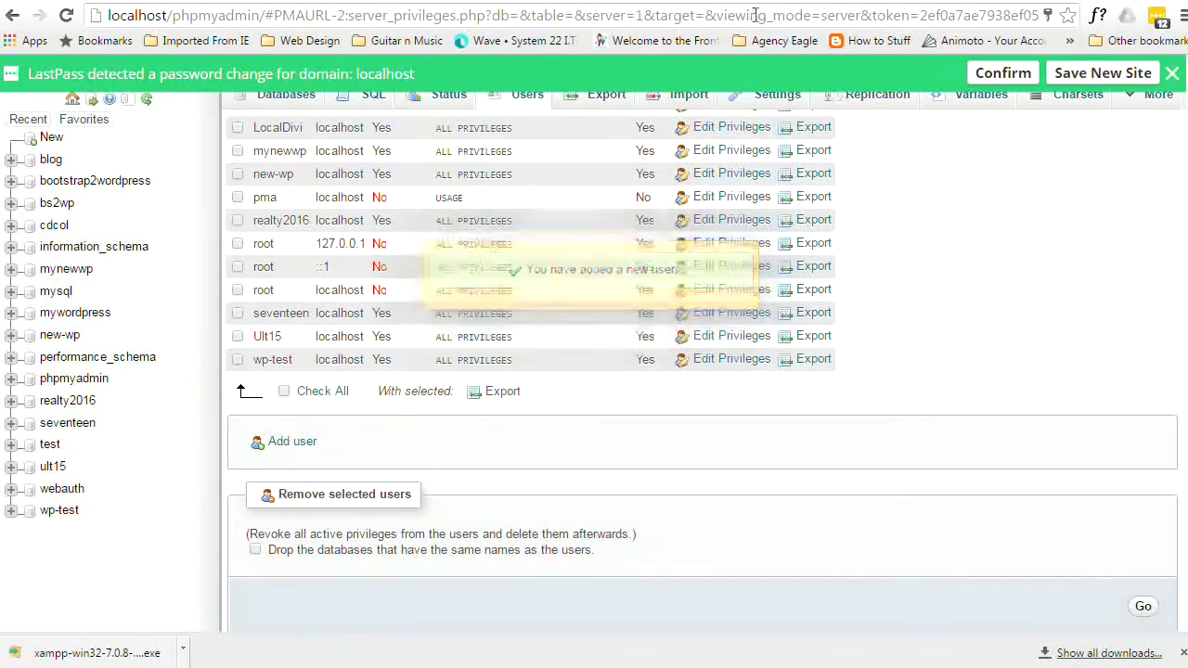
# - Load localhost/mynewwp in a new Chrome tab to start the WordPress setup
pyautogui.hotkey('ctrl', 't')
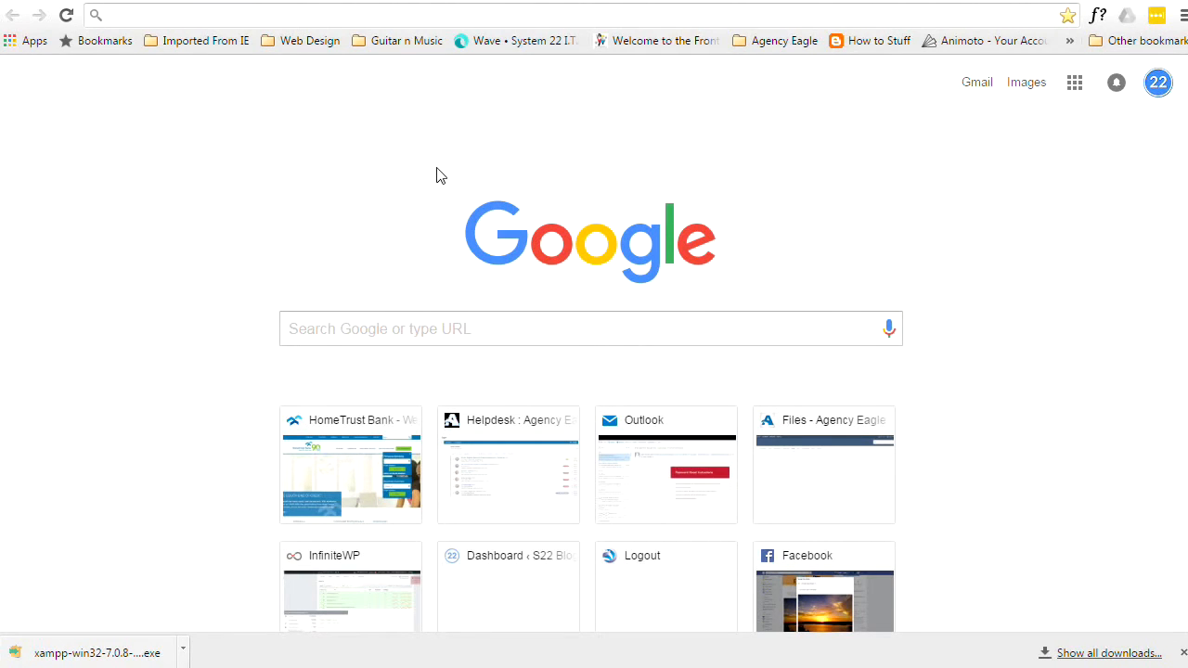
pyautogui.write('localh')
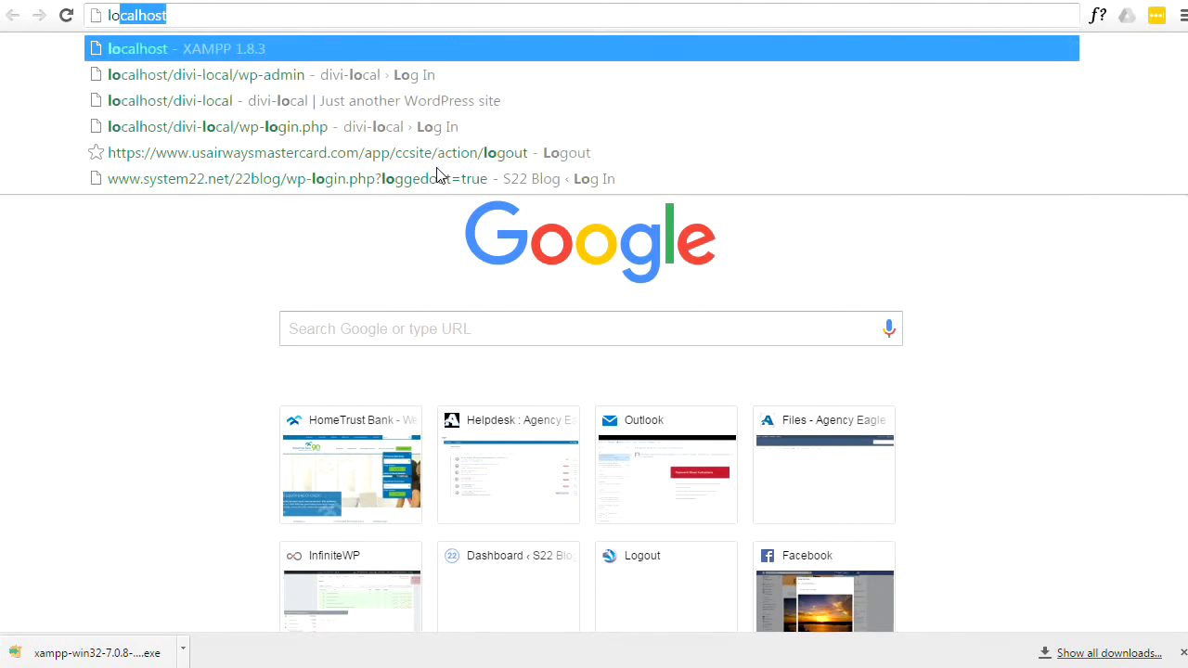
pyautogui.write('ost')
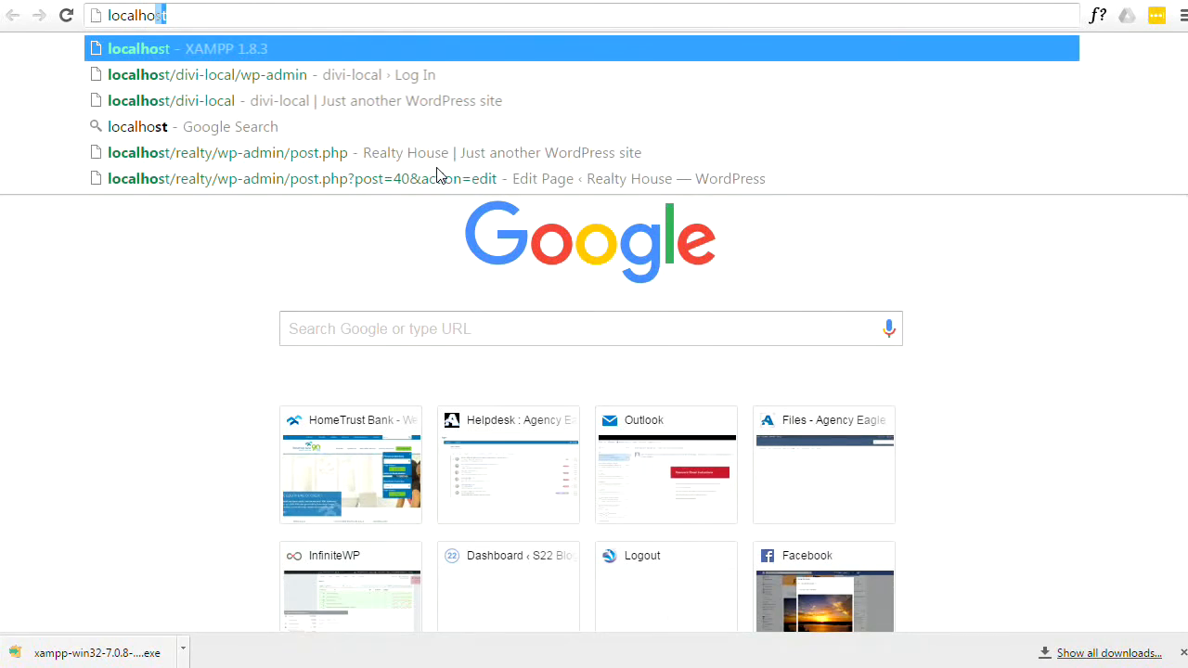
pyautogui.write('/')
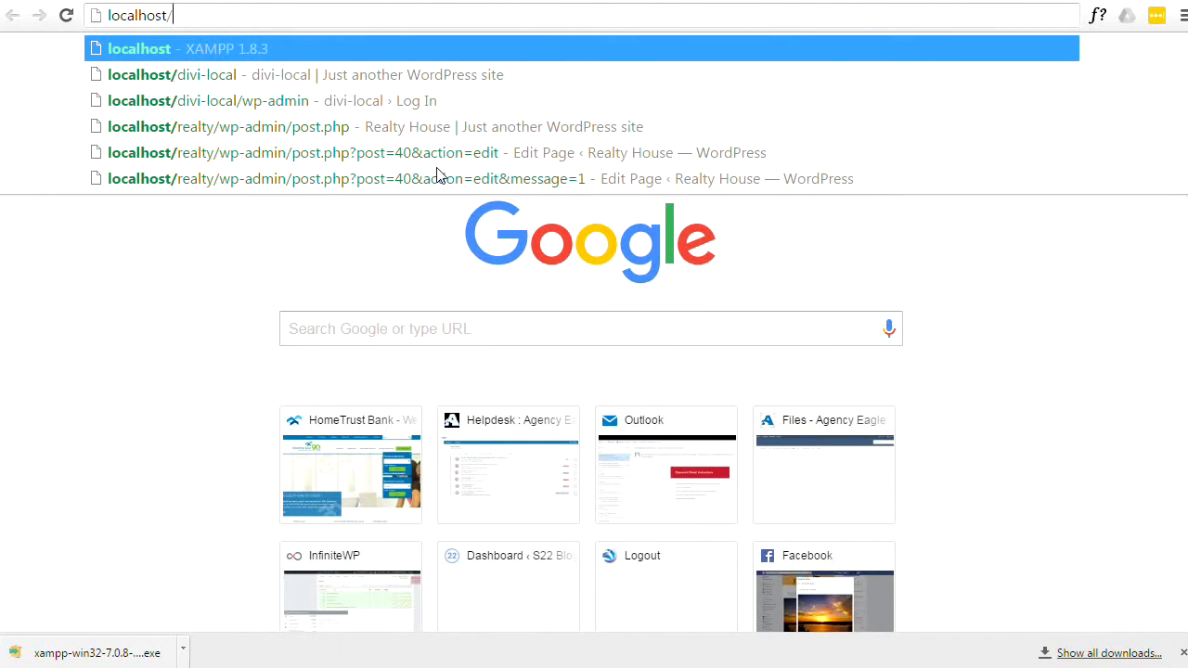
pyautogui.write('mynewwp')
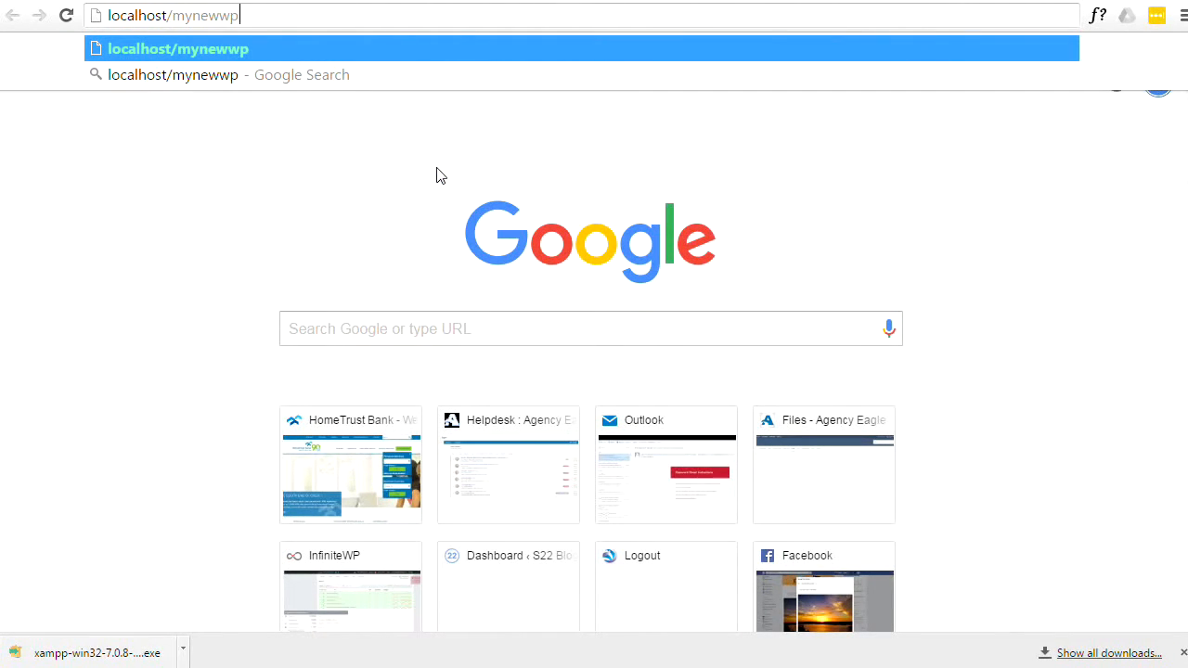
pyautogui.press('Return')
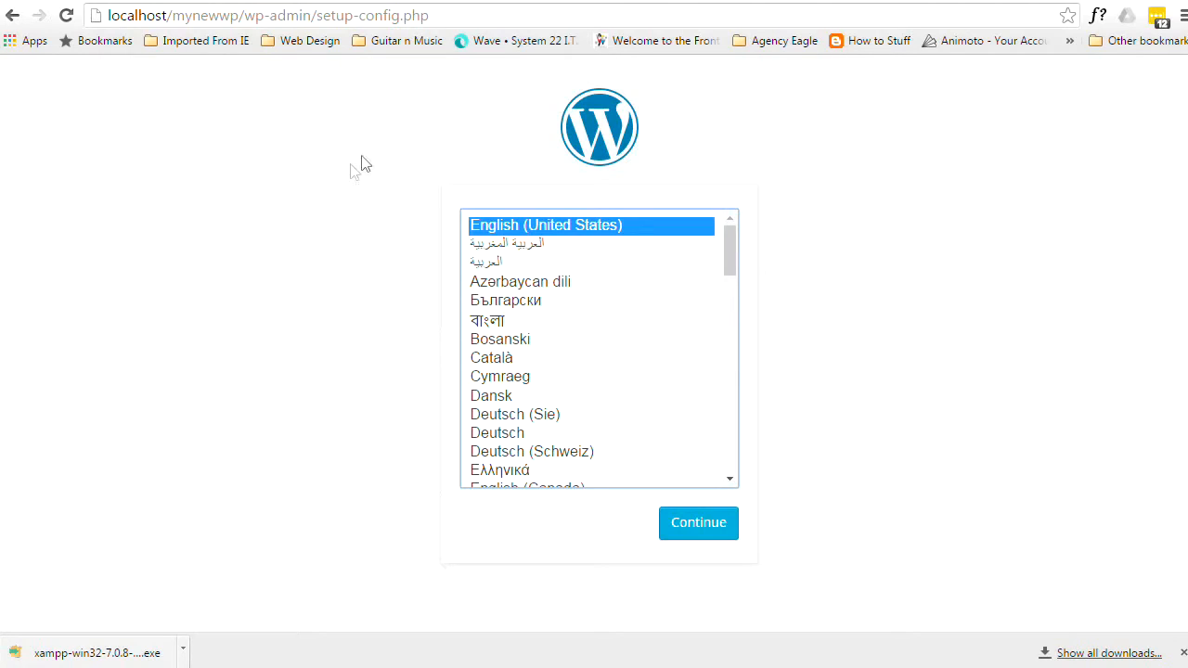
# - Continue with English (United States) past the welcome page with Let's go!
pyautogui.click(699, 525)
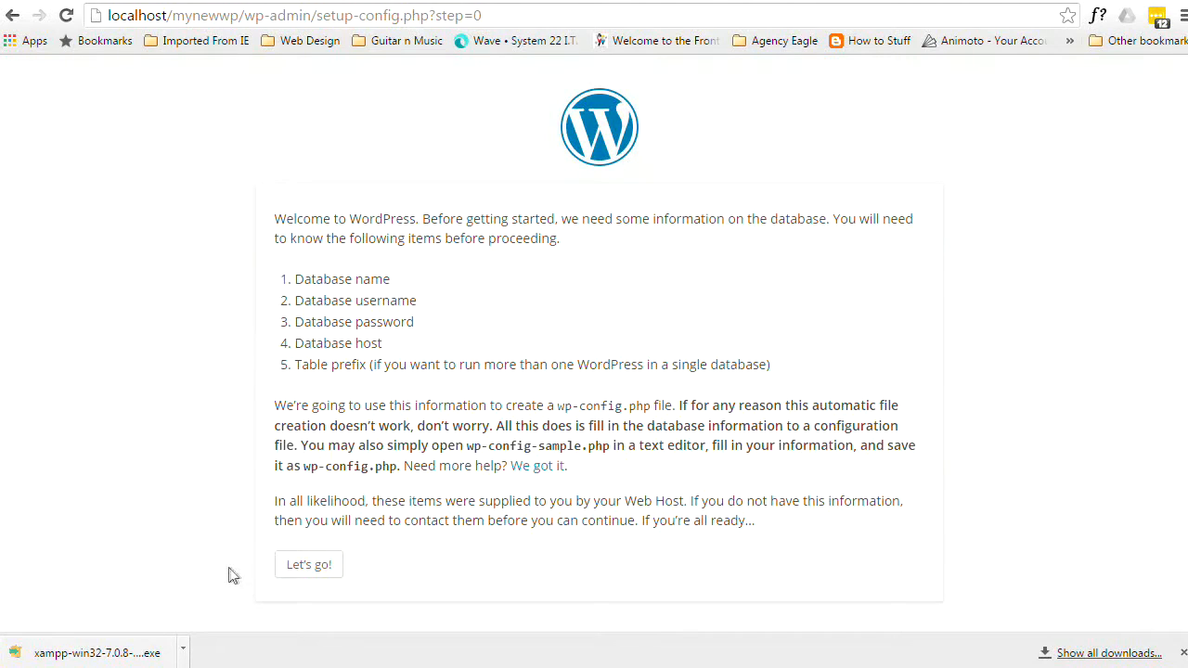
pyautogui.click(314, 573)
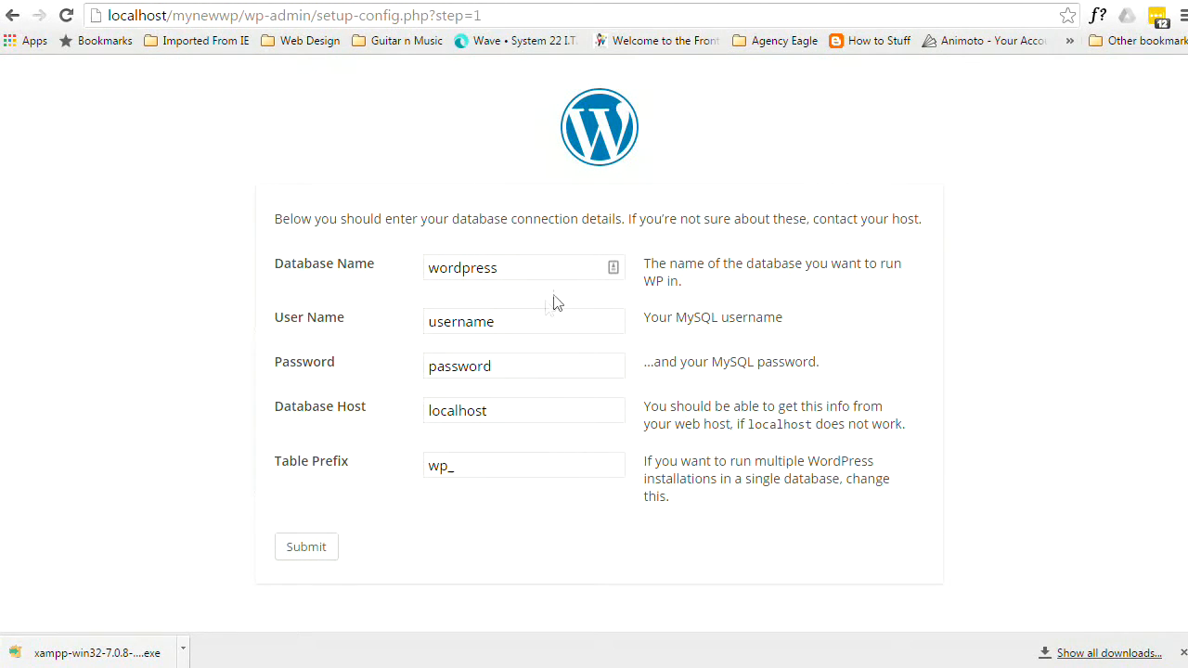
# - Replace the defaults with mynewwp as database name and user name, and enter the user's password
pyautogui.click(520, 266)
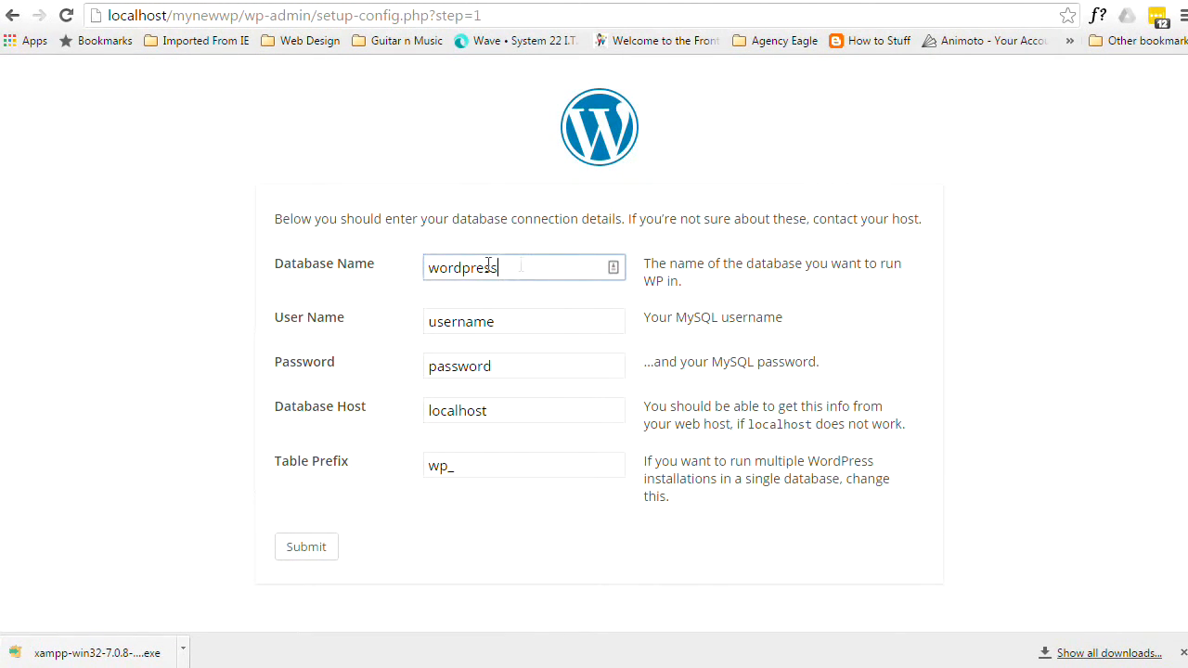
pyautogui.moveTo(519, 267); pyautogui.dragTo(309, 280)
pyautogui.write('mynewwp')
pyautogui.moveTo(505, 318); pyautogui.dragTo(363, 334)
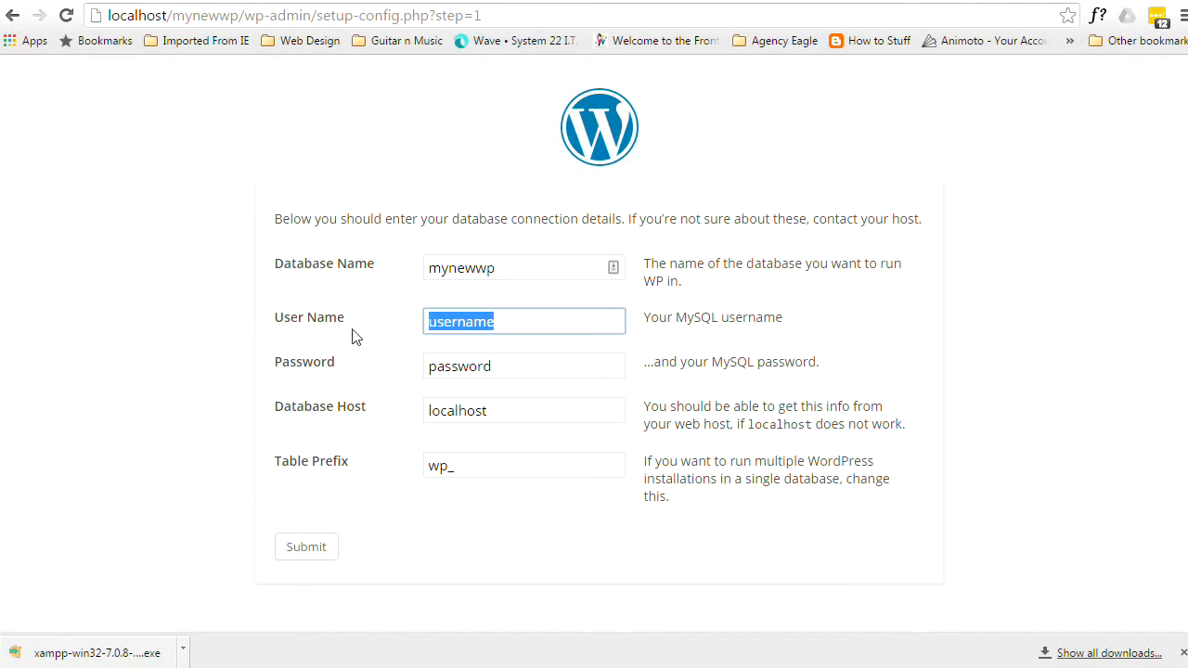
pyautogui.write('mynewwp')
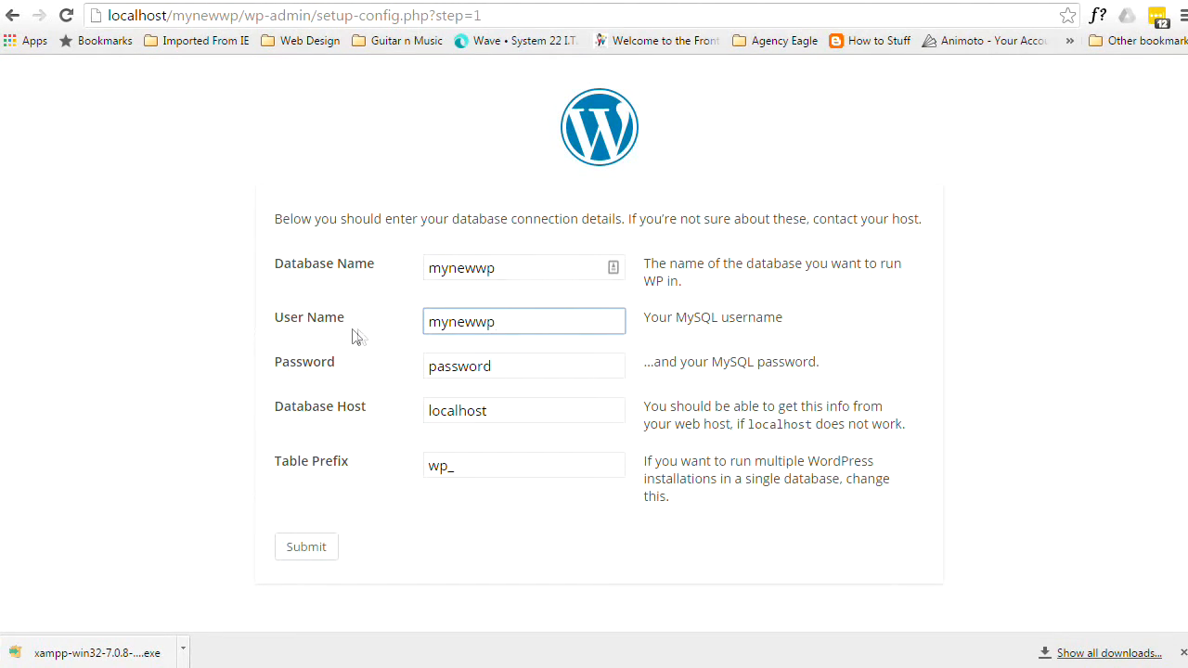
pyautogui.moveTo(499, 365); pyautogui.dragTo(294, 374)
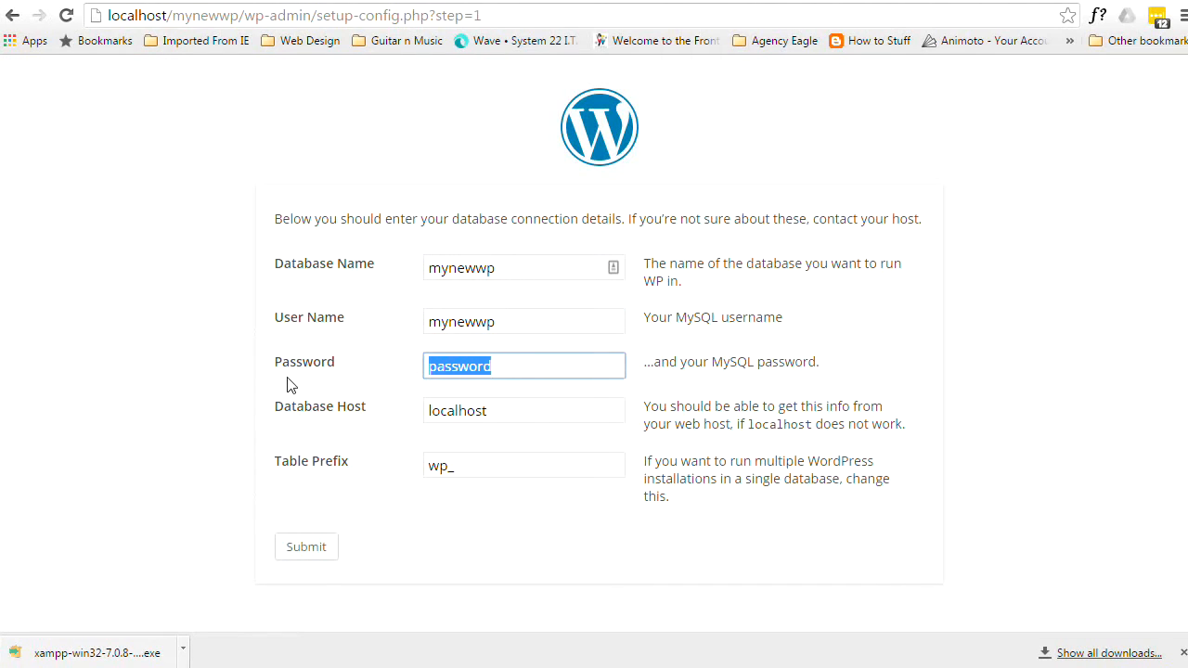
pyautogui.write('mynewwp')
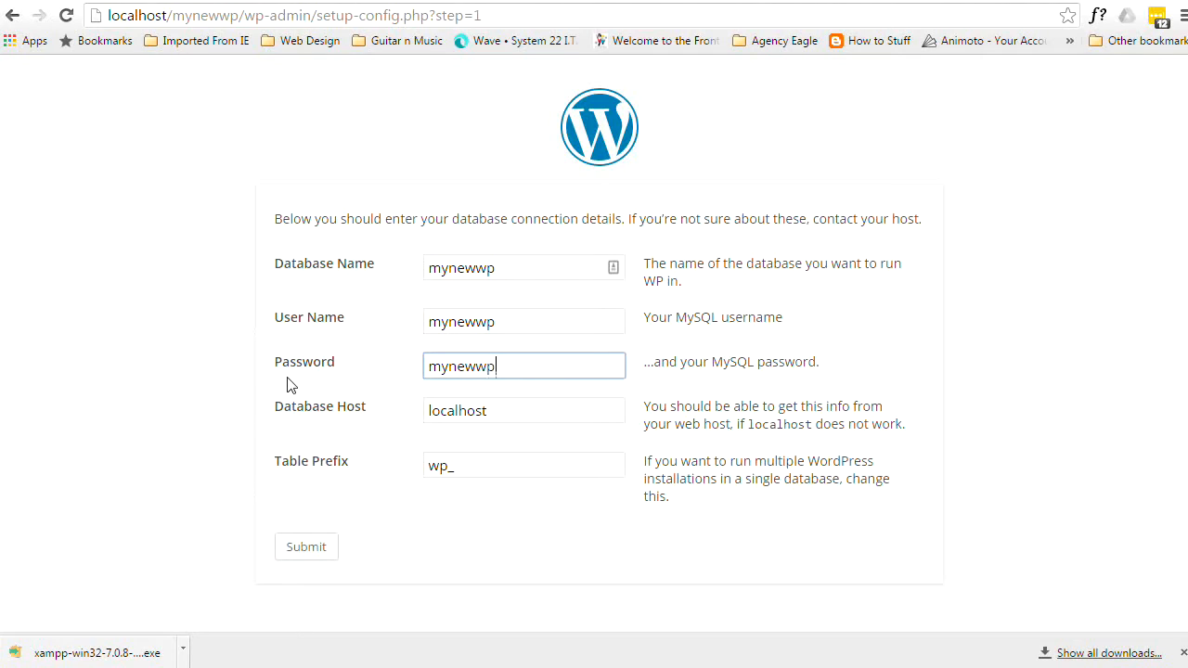